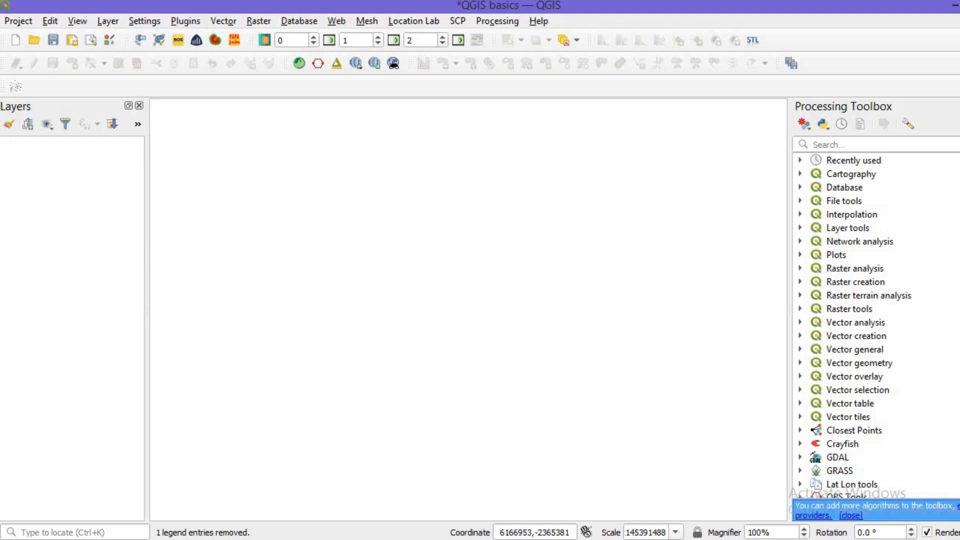
Add the OSM Standard basemap from QuickMapServices to the project
{"action": "left_click", "coordinate": [336, 20]}
{"action": "mouse_move", "coordinate": [382, 124]}
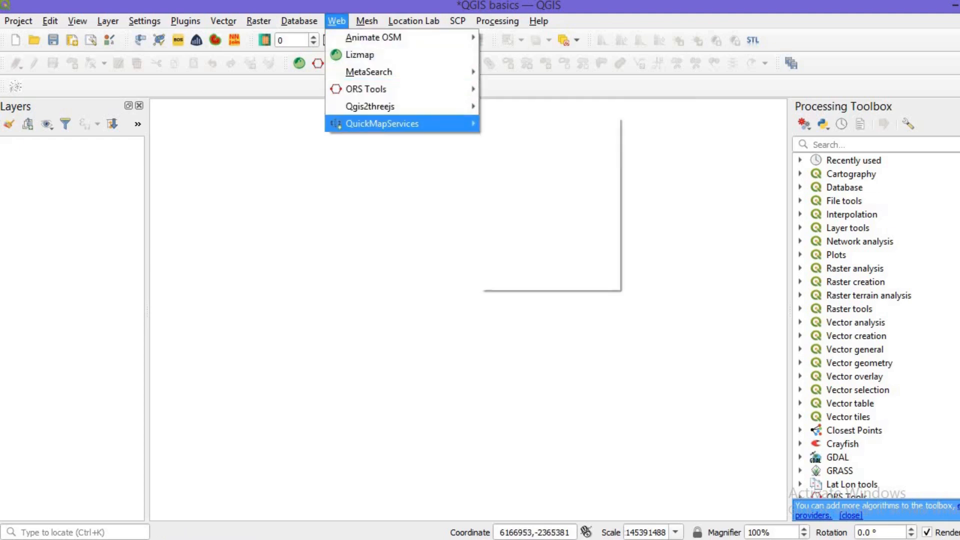
{"action": "mouse_move", "coordinate": [595, 180]}
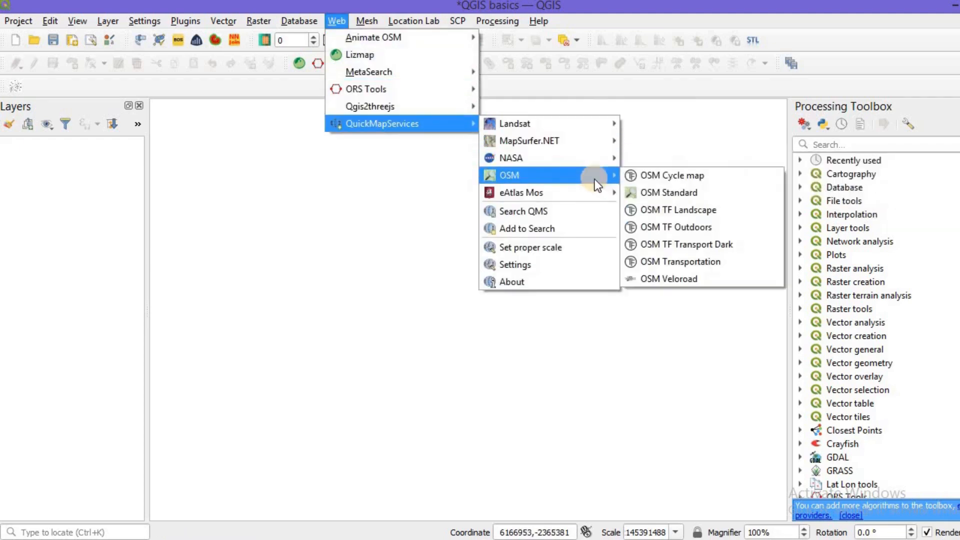
{"action": "left_click", "coordinate": [752, 194]}
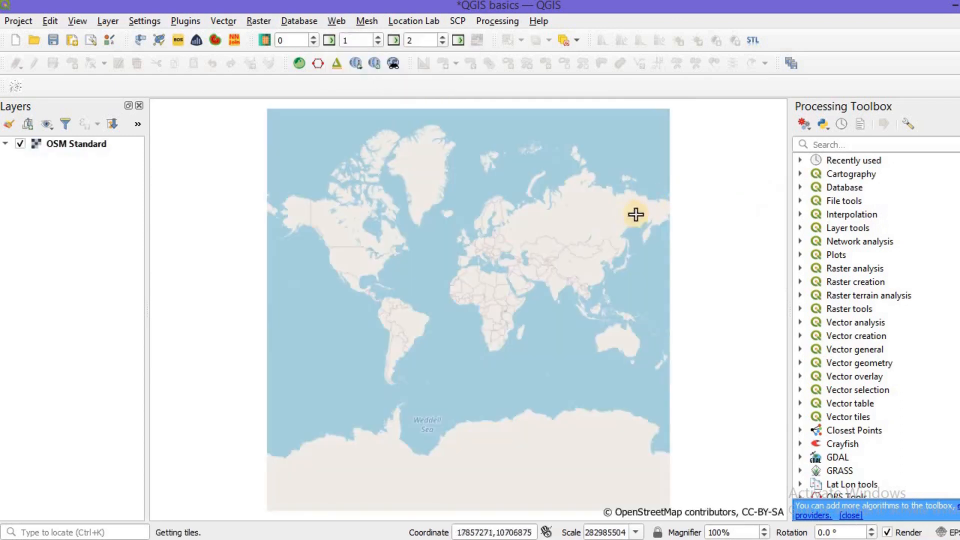
{"action": "left_click", "coordinate": [341, 22]}
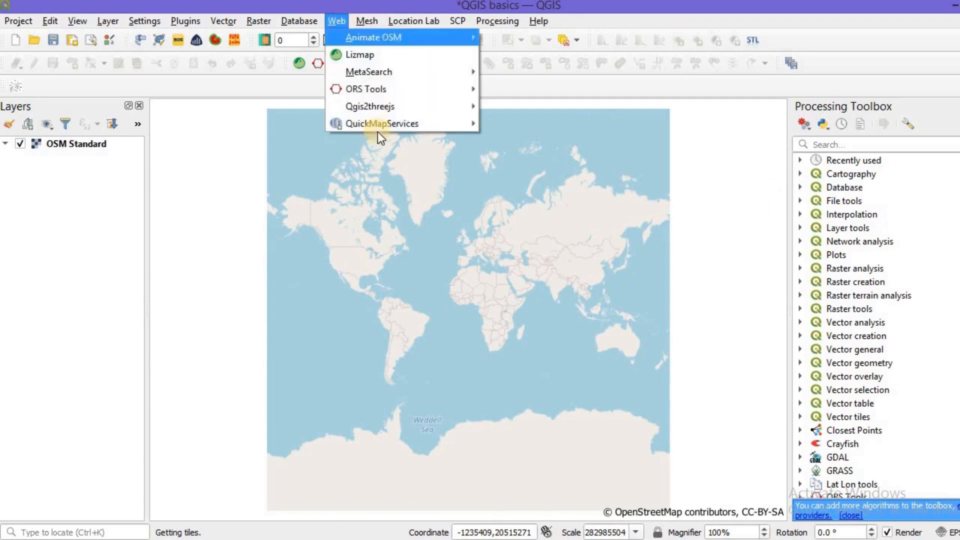
{"action": "mouse_move", "coordinate": [395, 123]}
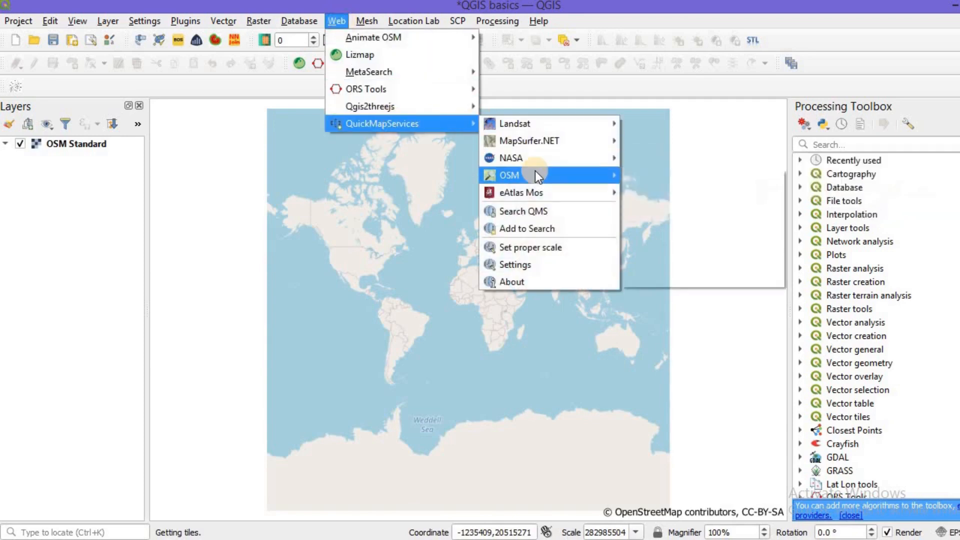
{"action": "mouse_move", "coordinate": [535, 173]}
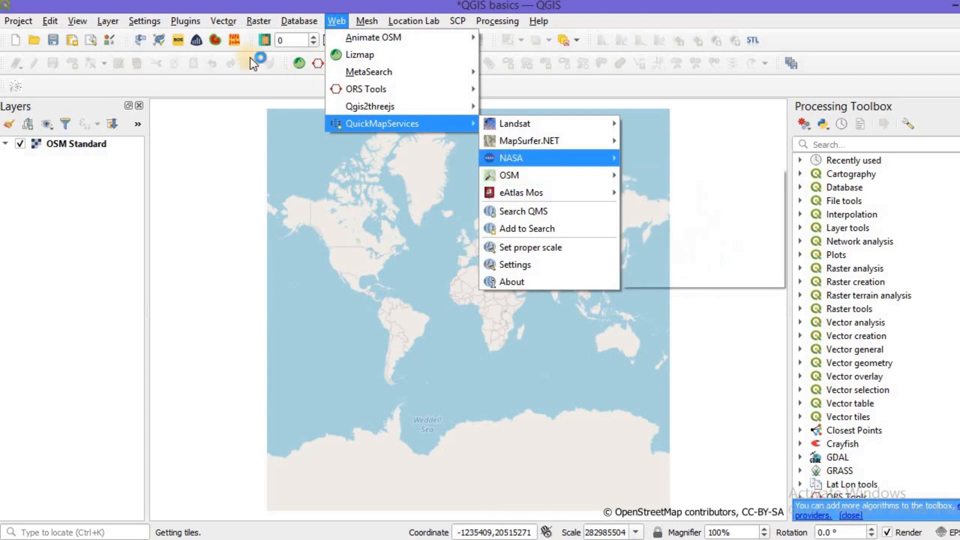
{"action": "left_click", "coordinate": [185, 22]}
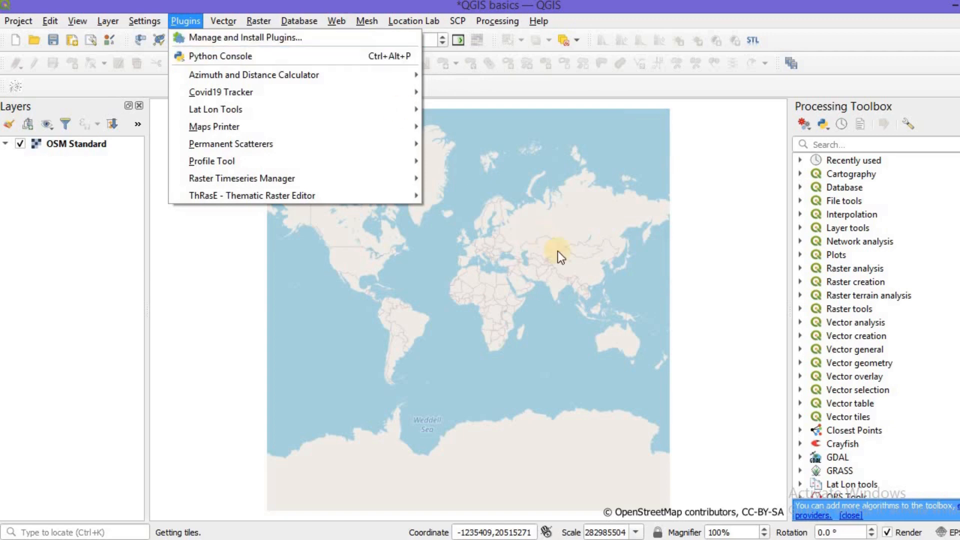
{"action": "left_click", "coordinate": [523, 341]}
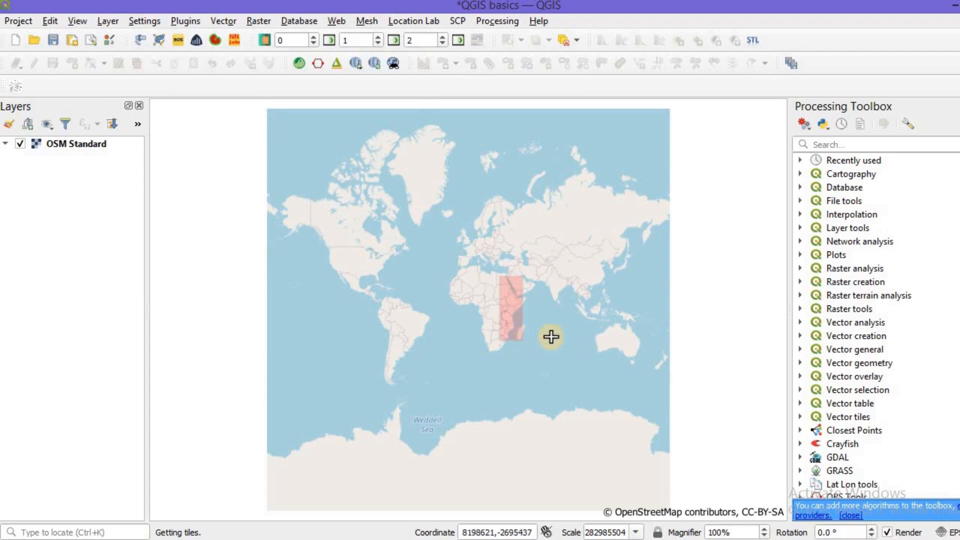
Locate Mauritius east of Madagascar on the basemap and frame the whole island in the map view
{"action": "left_click", "coordinate": [545, 338]}
{"action": "scroll", "coordinate": [531, 343], "scroll_direction": "up", "scroll_amount": 5}
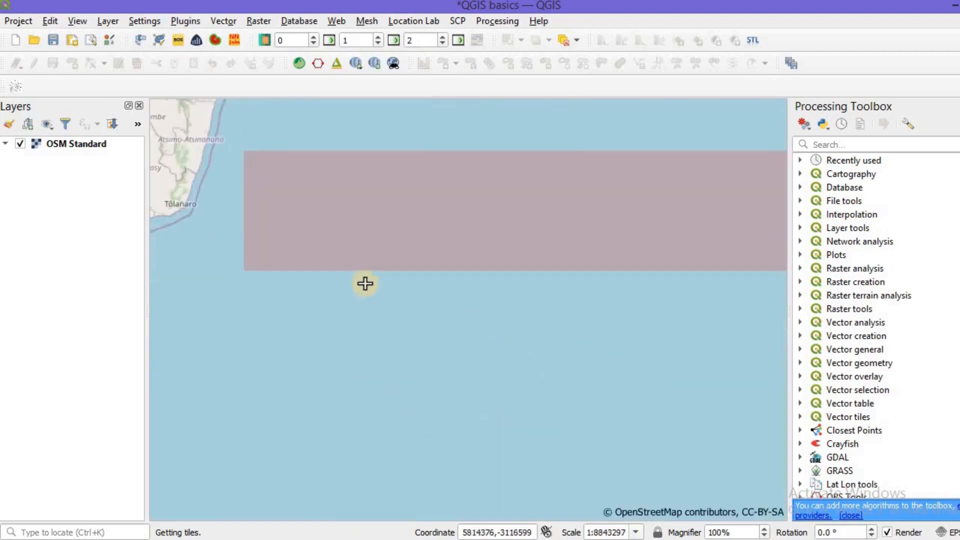
{"action": "left_click_drag", "start_coordinate": [369, 344], "coordinate": [389, 494]}
{"action": "scroll", "coordinate": [392, 359], "scroll_direction": "down", "scroll_amount": 2}
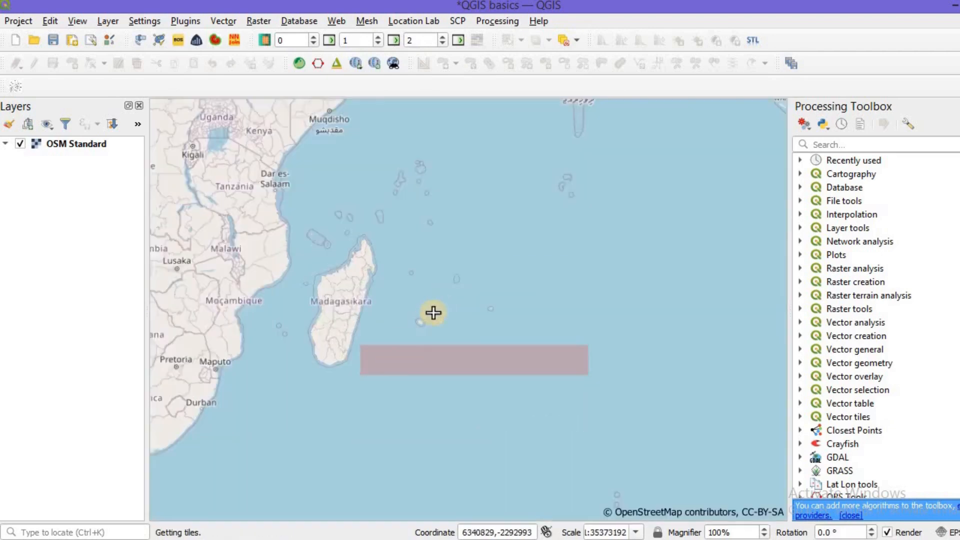
{"action": "scroll", "coordinate": [433, 313], "scroll_direction": "up", "scroll_amount": 2}
{"action": "scroll", "coordinate": [410, 347], "scroll_direction": "up", "scroll_amount": 1}
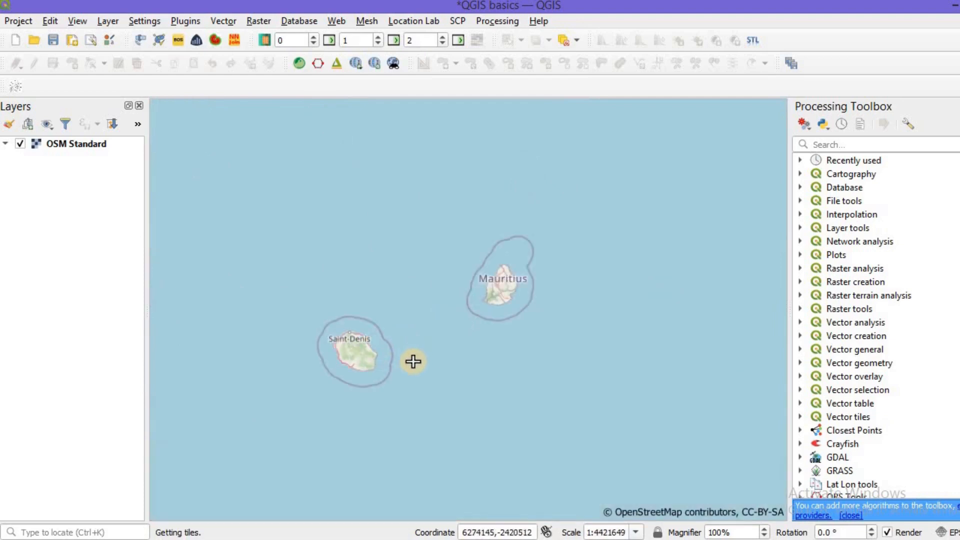
{"action": "scroll", "coordinate": [510, 350], "scroll_direction": "down", "scroll_amount": 1}
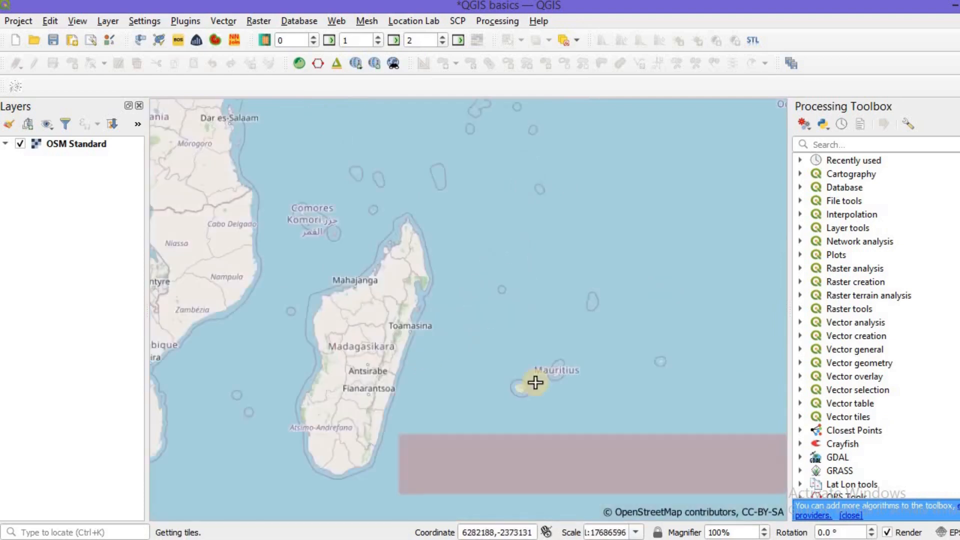
{"action": "scroll", "coordinate": [572, 377], "scroll_direction": "up", "scroll_amount": 4}
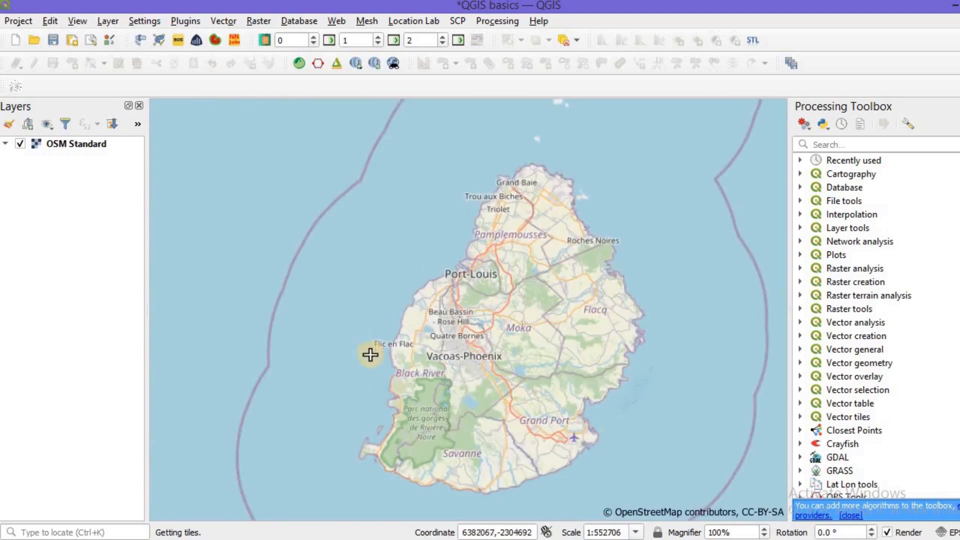
{"action": "scroll", "coordinate": [465, 366], "scroll_direction": "down", "scroll_amount": 2}
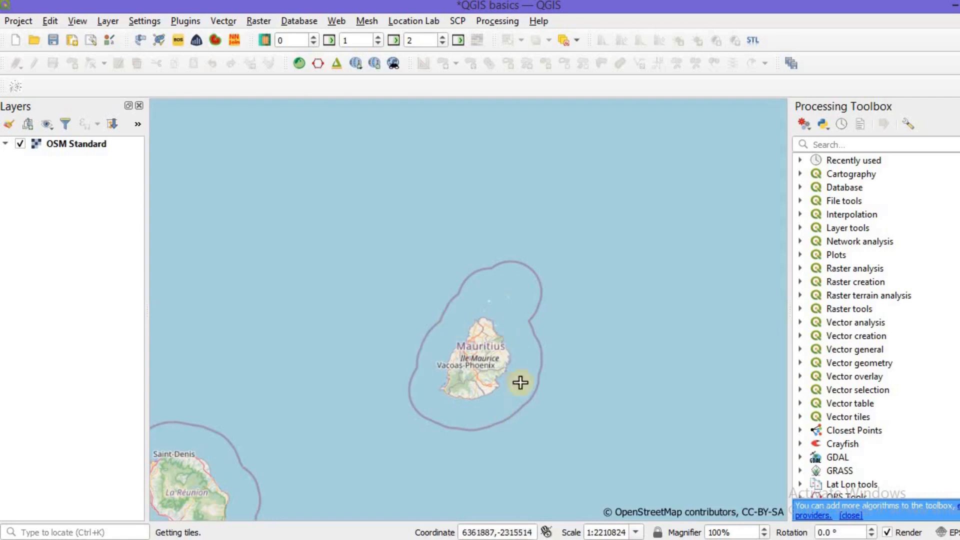
{"action": "scroll", "coordinate": [480, 356], "scroll_direction": "up", "scroll_amount": 1}
{"action": "scroll", "coordinate": [479, 358], "scroll_direction": "up", "scroll_amount": 1}
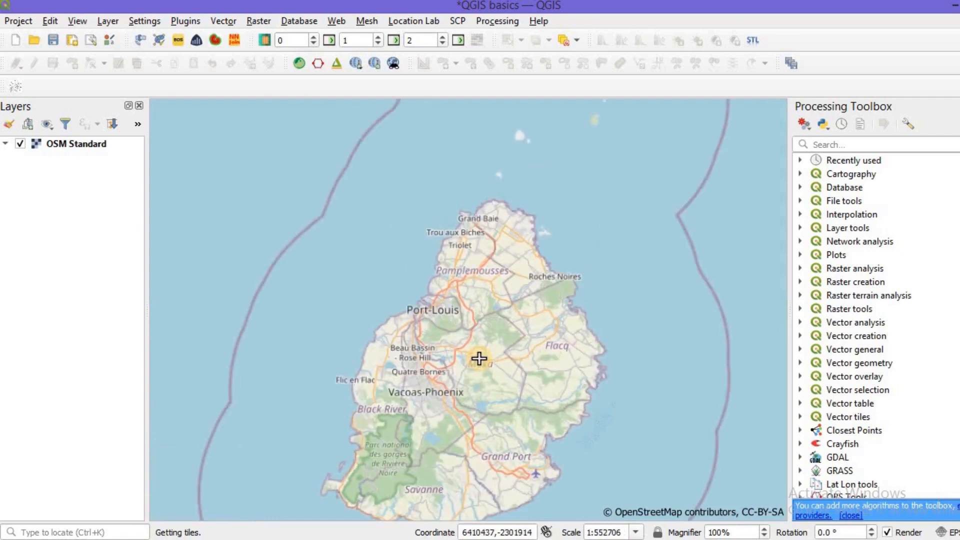
{"action": "left_click_drag", "start_coordinate": [481, 356], "coordinate": [486, 299]}
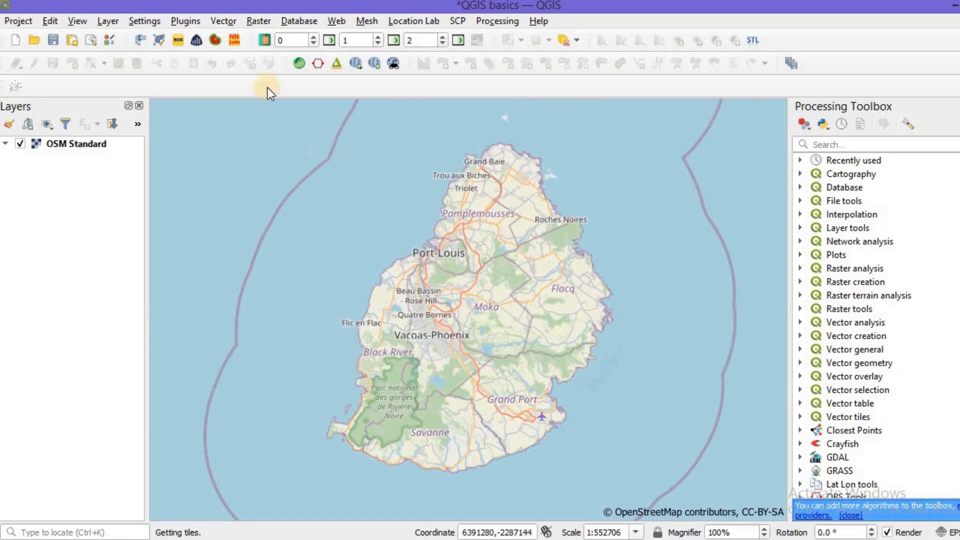
Set up a new shapefile layer with file name "shapefile island", Polygon geometry and CRS EPSG:4326 - WGS 84
{"action": "left_click", "coordinate": [104, 22]}
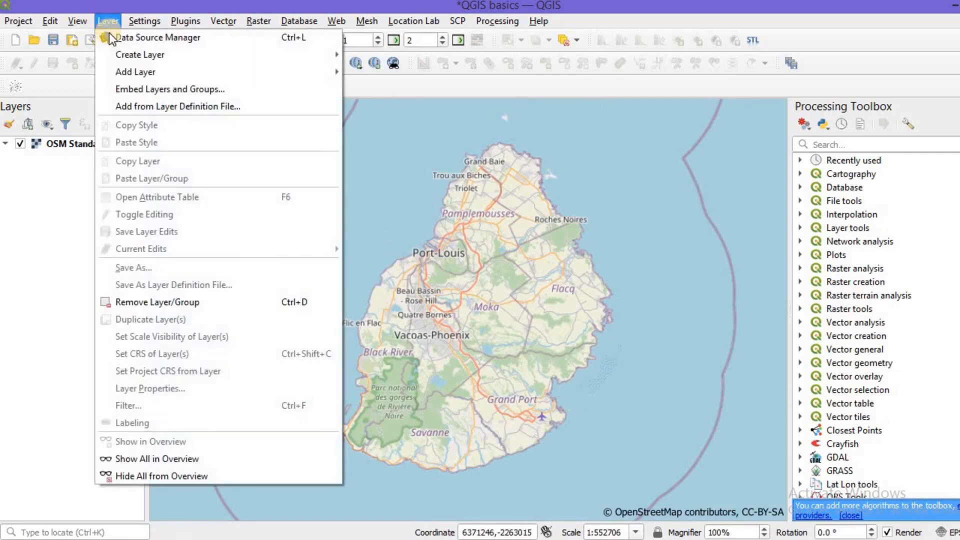
{"action": "mouse_move", "coordinate": [284, 58]}
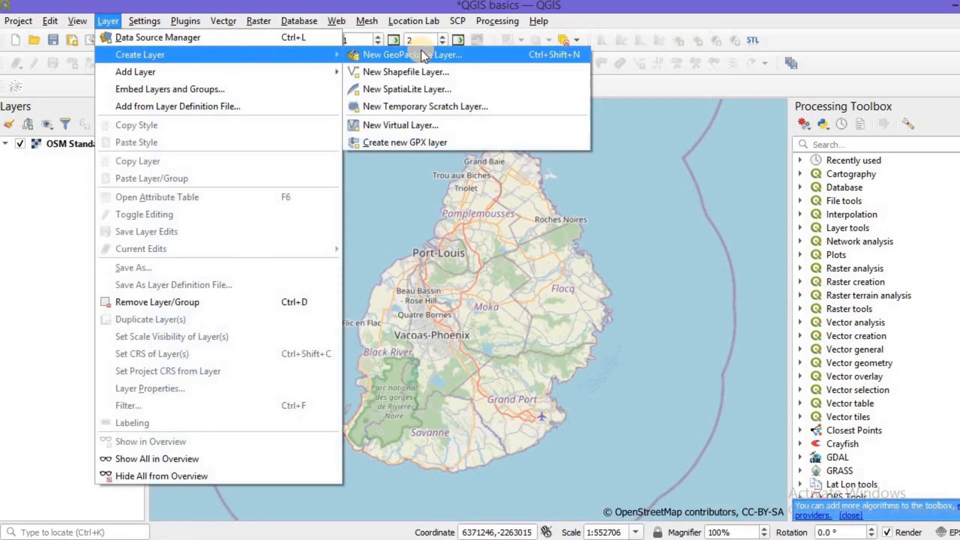
{"action": "left_click", "coordinate": [491, 71]}
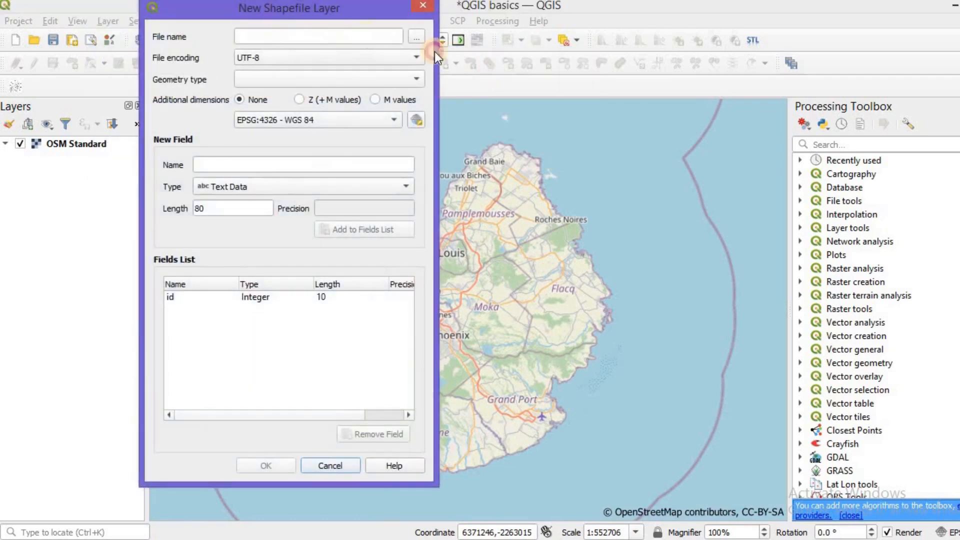
{"action": "left_click_drag", "start_coordinate": [434, 52], "coordinate": [542, 31]}
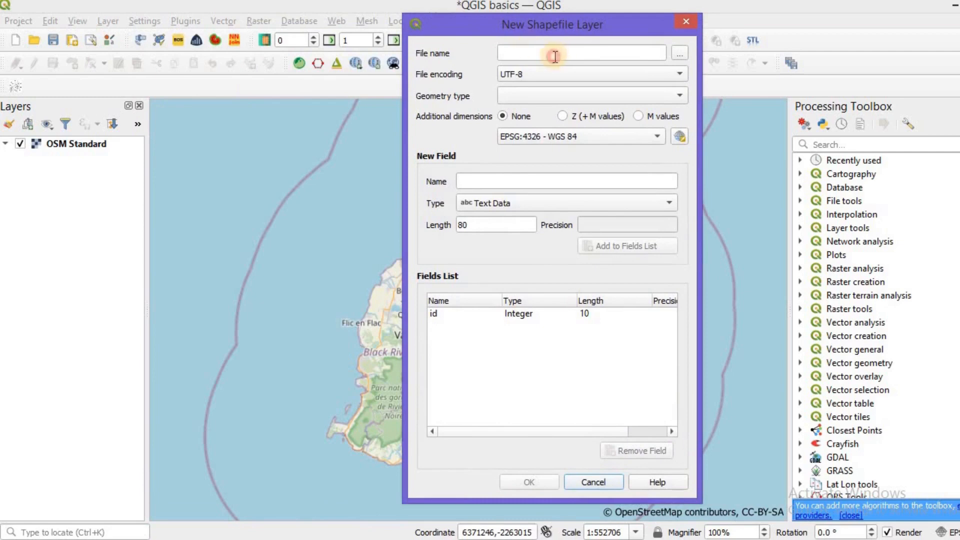
{"action": "left_click", "coordinate": [555, 57]}
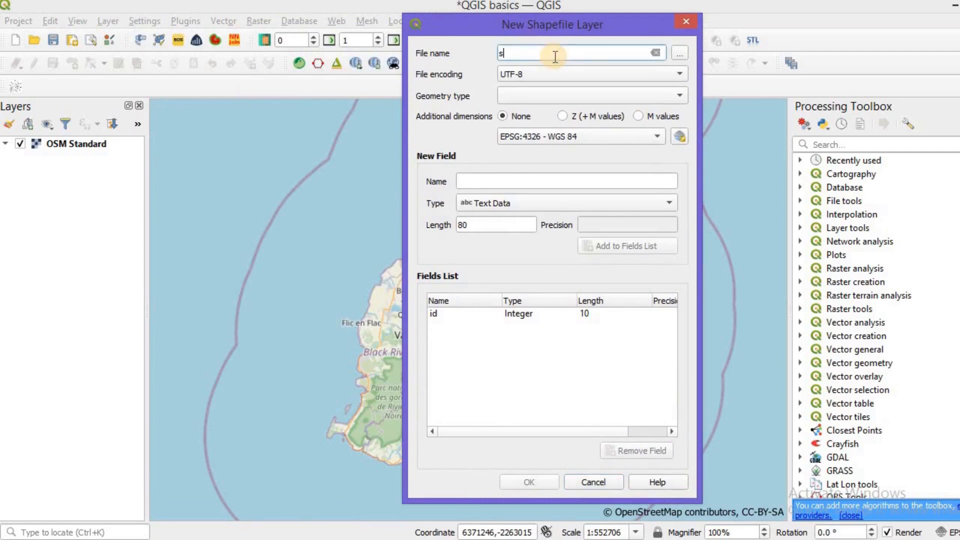
{"action": "type", "text": "shapefile island"}
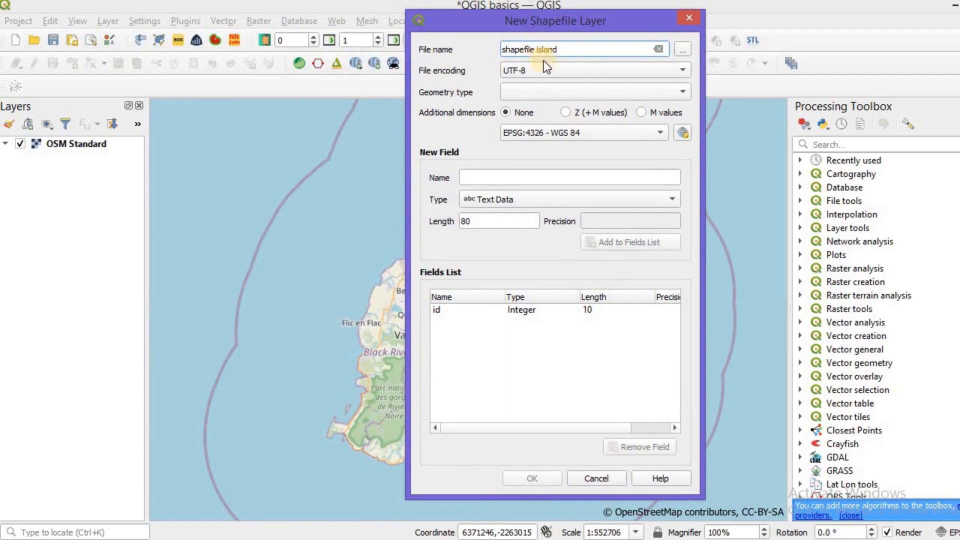
{"action": "left_click", "coordinate": [538, 94]}
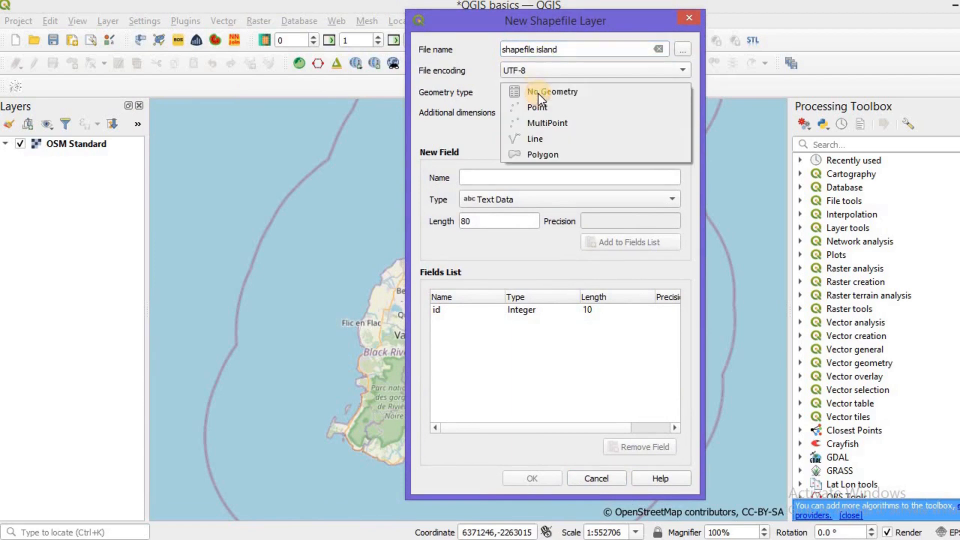
{"action": "left_click", "coordinate": [543, 153]}
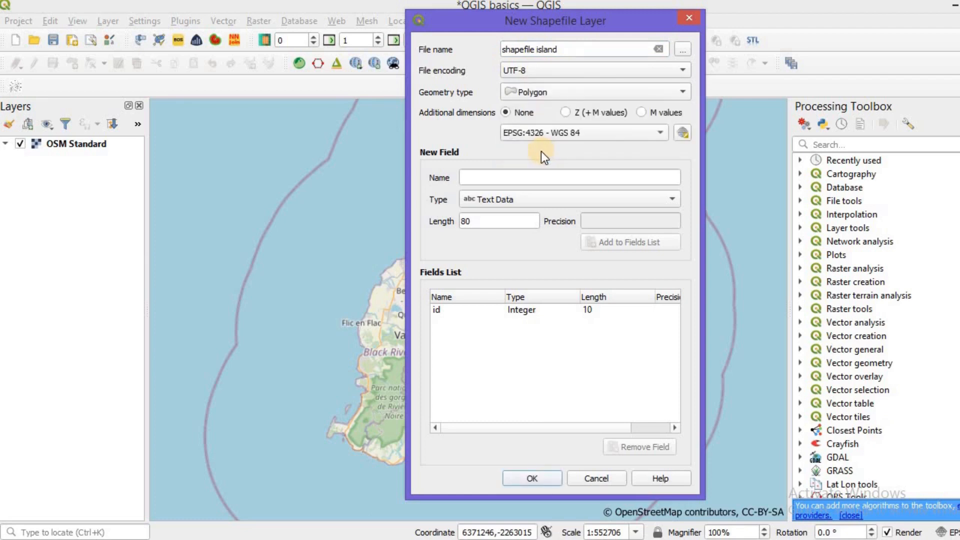
{"action": "left_click", "coordinate": [592, 134]}
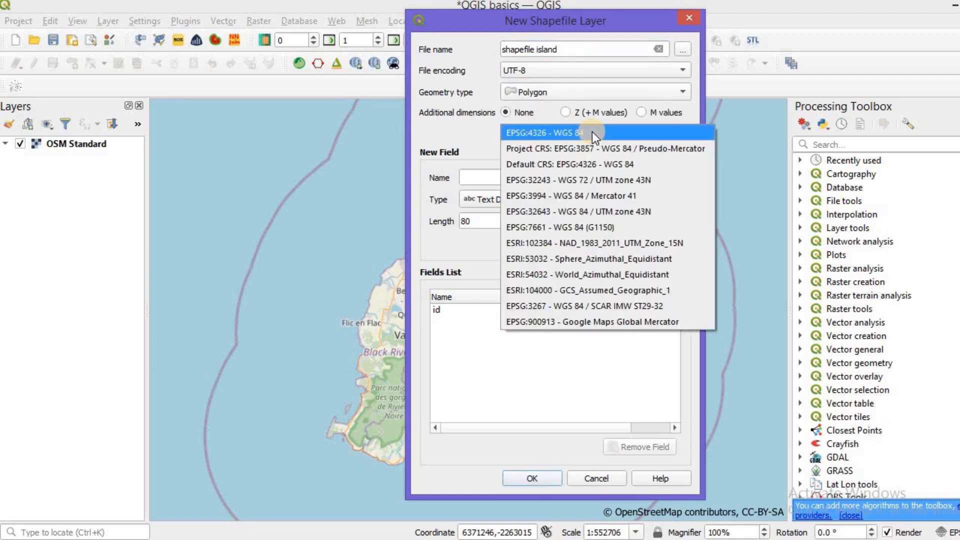
{"action": "left_click", "coordinate": [574, 135]}
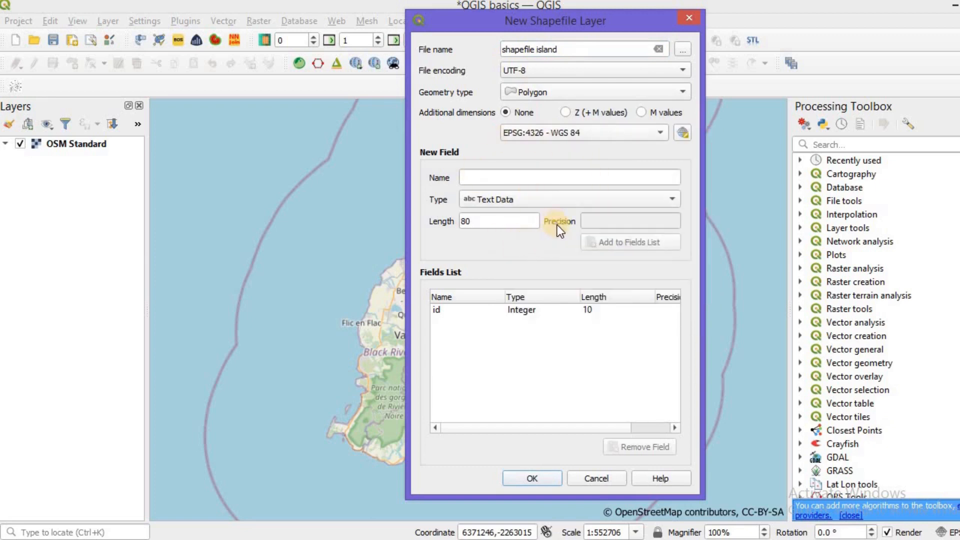
Add a Text Data field called NAME to the fields list and create the shapefile layer
{"action": "left_click", "coordinate": [476, 179]}
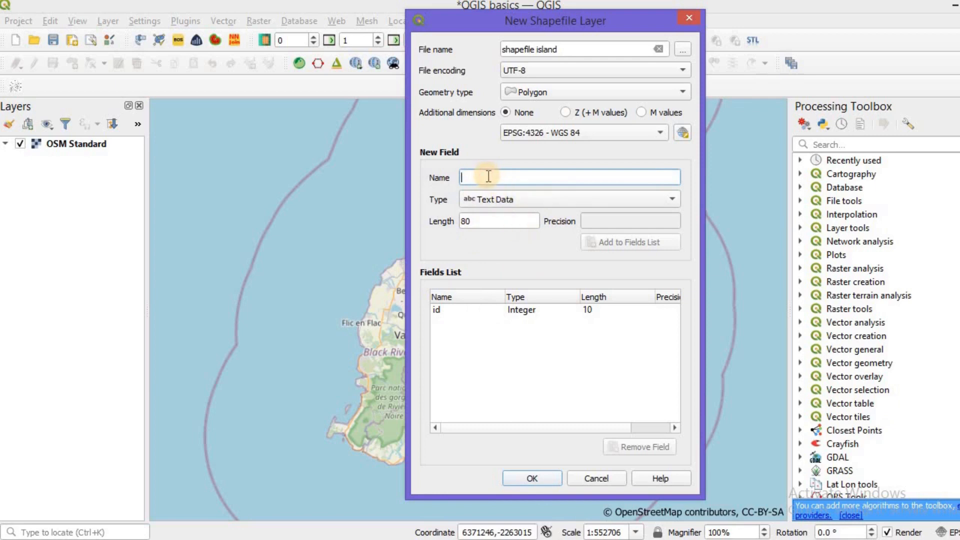
{"action": "type", "text": "NAM"}
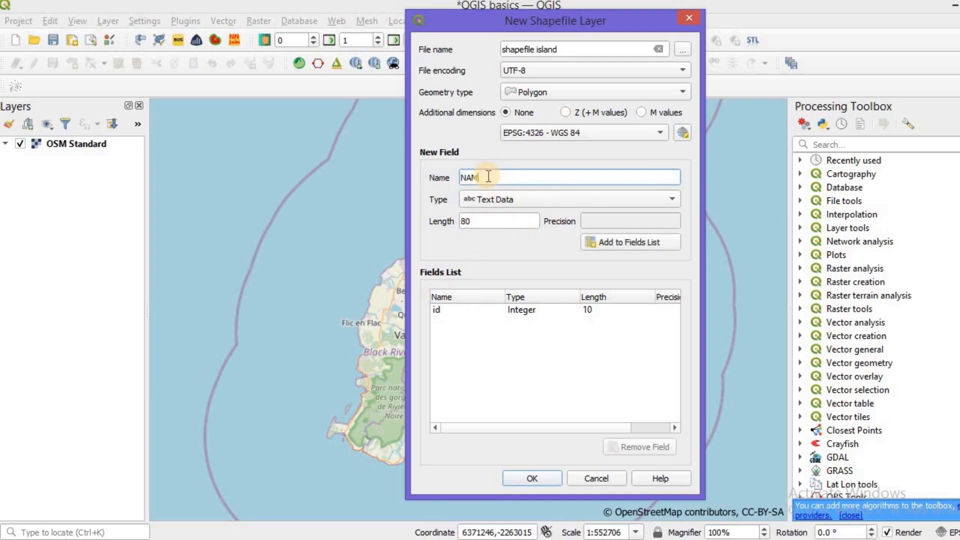
{"action": "type", "text": "E"}
{"action": "left_click", "coordinate": [520, 200]}
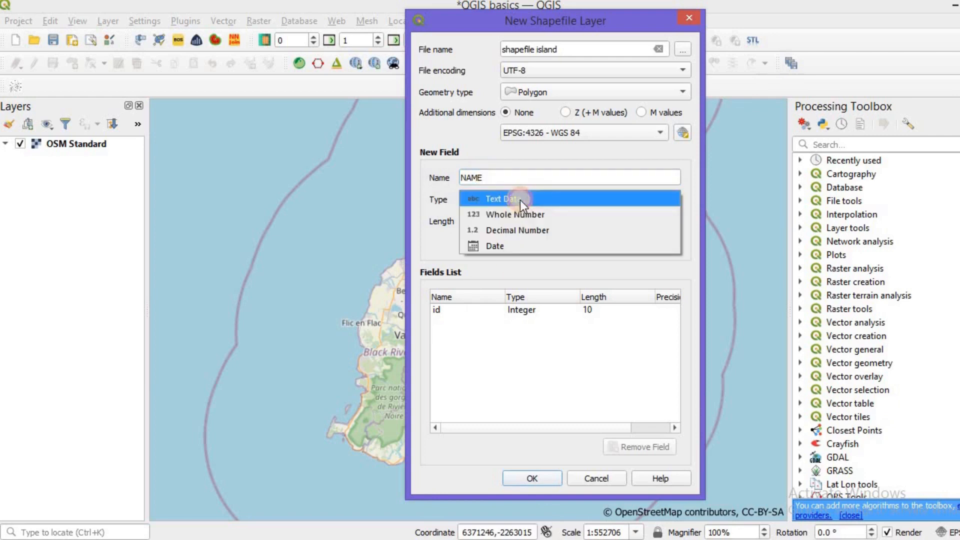
{"action": "left_click", "coordinate": [523, 199]}
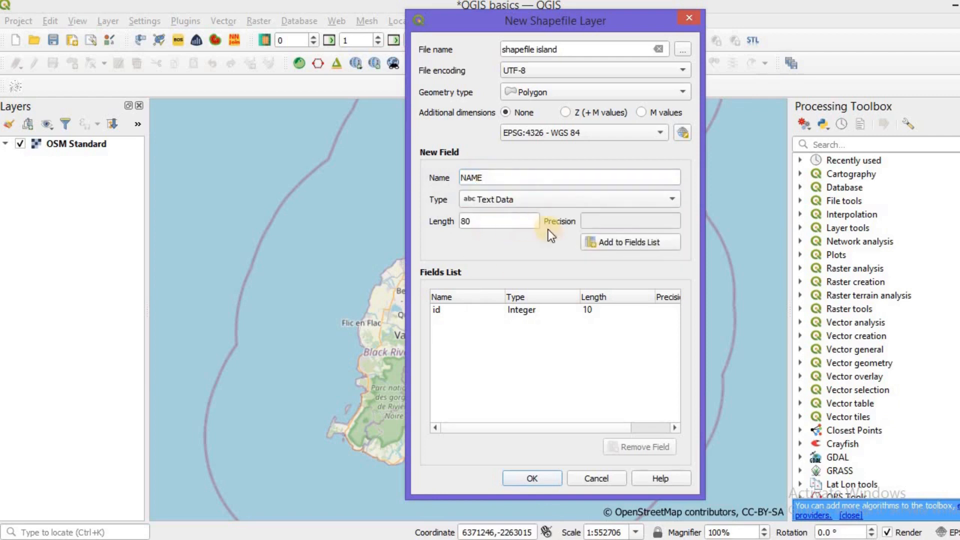
{"action": "left_click", "coordinate": [623, 243]}
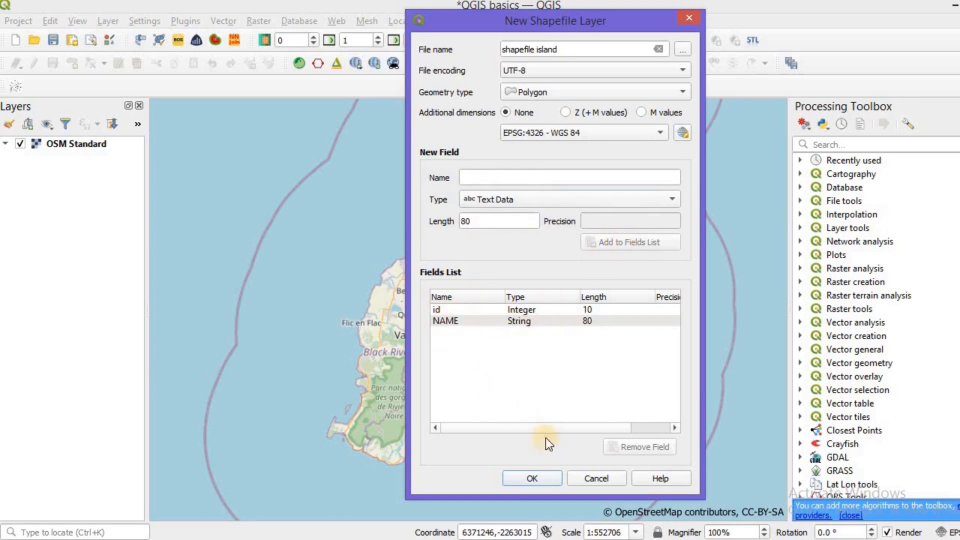
{"action": "left_click", "coordinate": [532, 478]}
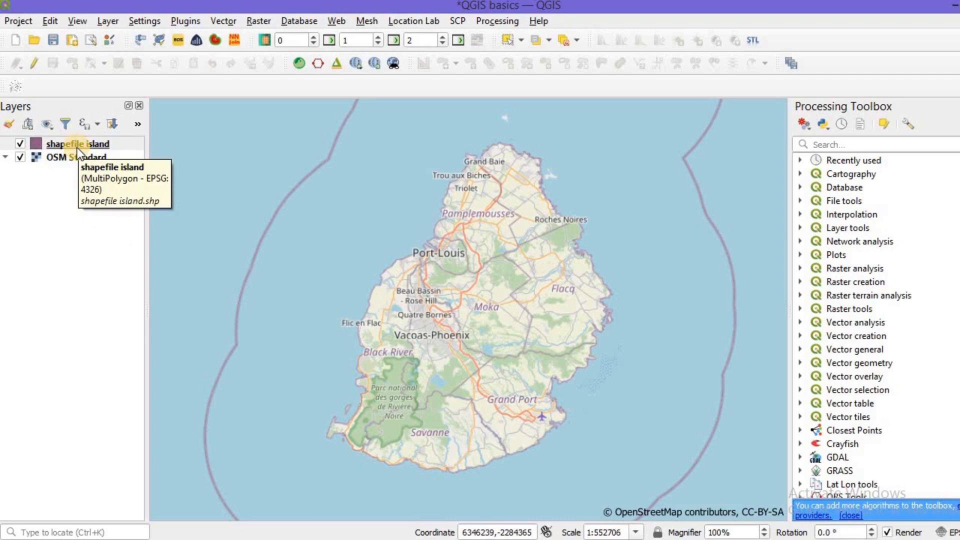
Enable editing on the shapefile island layer and activate the Add Polygon Feature tool
{"action": "right_click", "coordinate": [77, 148]}
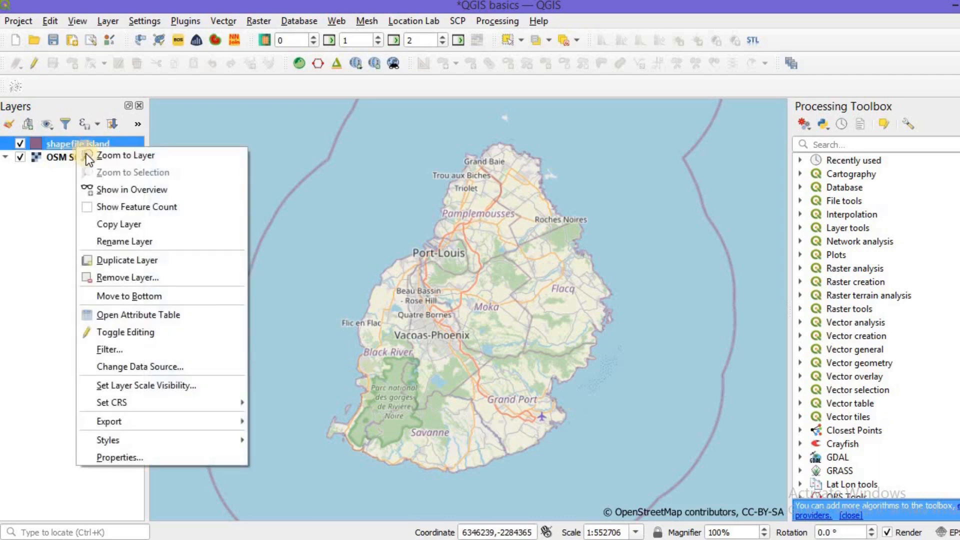
{"action": "left_click", "coordinate": [215, 339]}
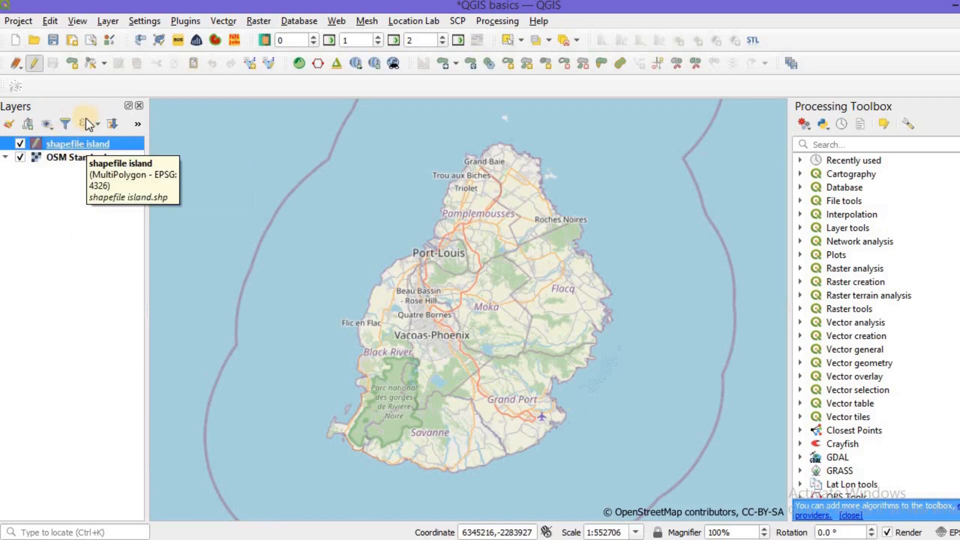
{"action": "left_click", "coordinate": [74, 64]}
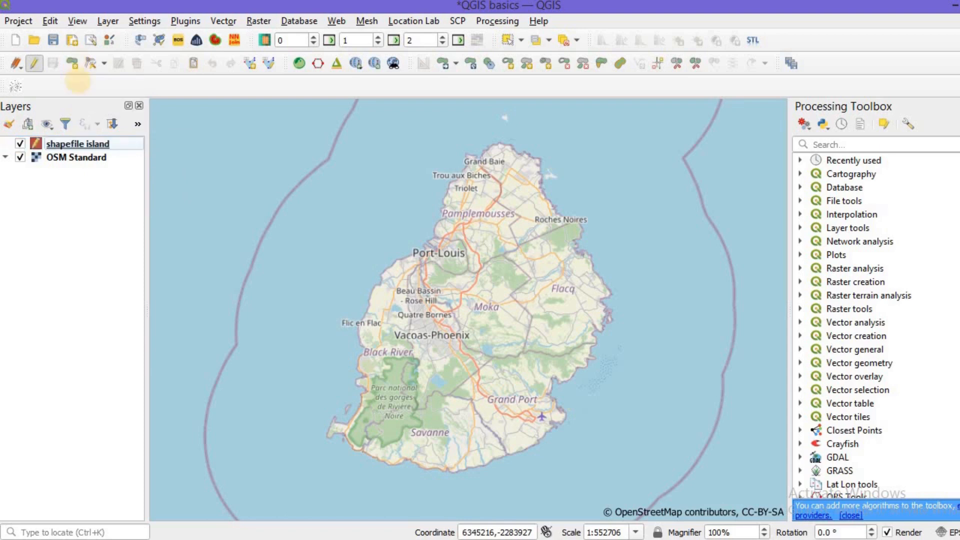
Start a polygon feature on Mauritius's south coast and trace the south-east and east coastline up towards Roches Noires
{"action": "left_click", "coordinate": [51, 21]}
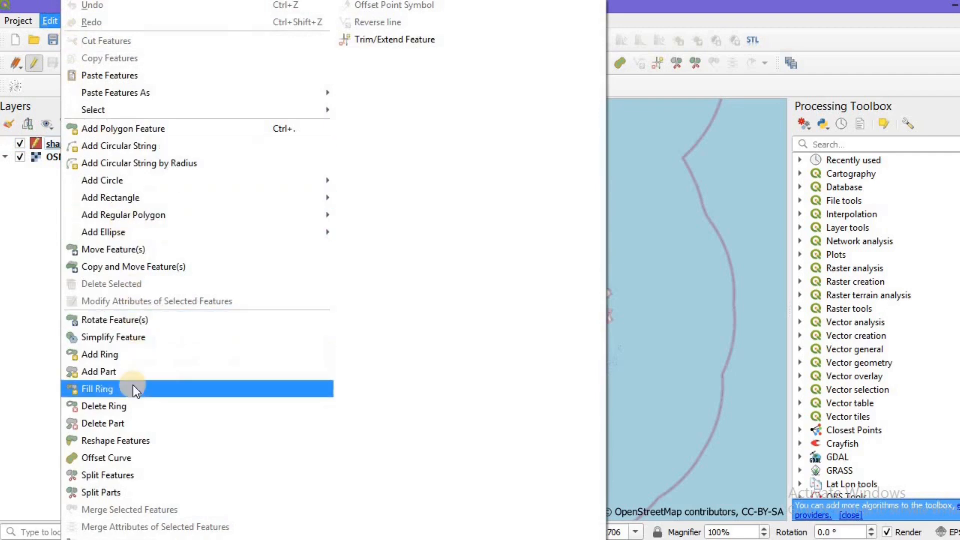
{"action": "left_click", "coordinate": [209, 130]}
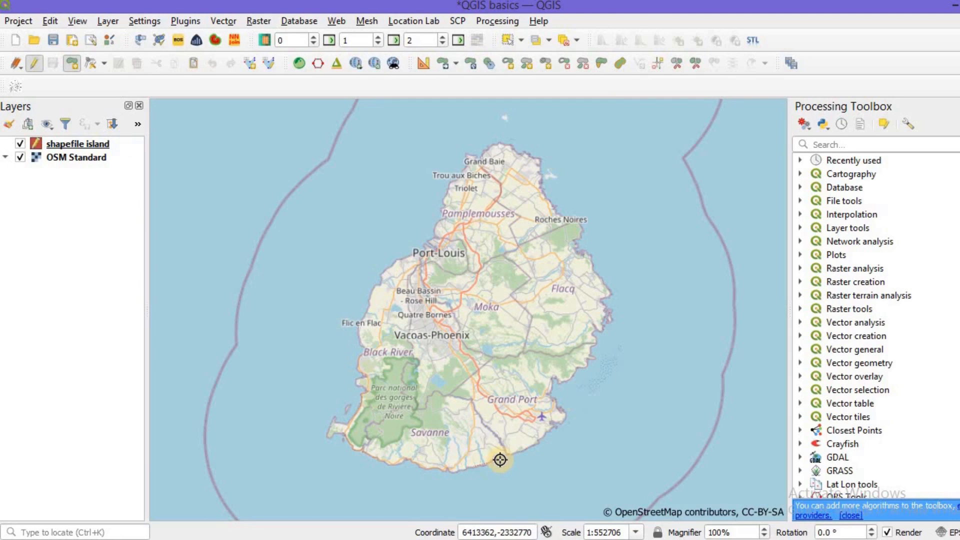
{"action": "left_click", "coordinate": [500, 460]}
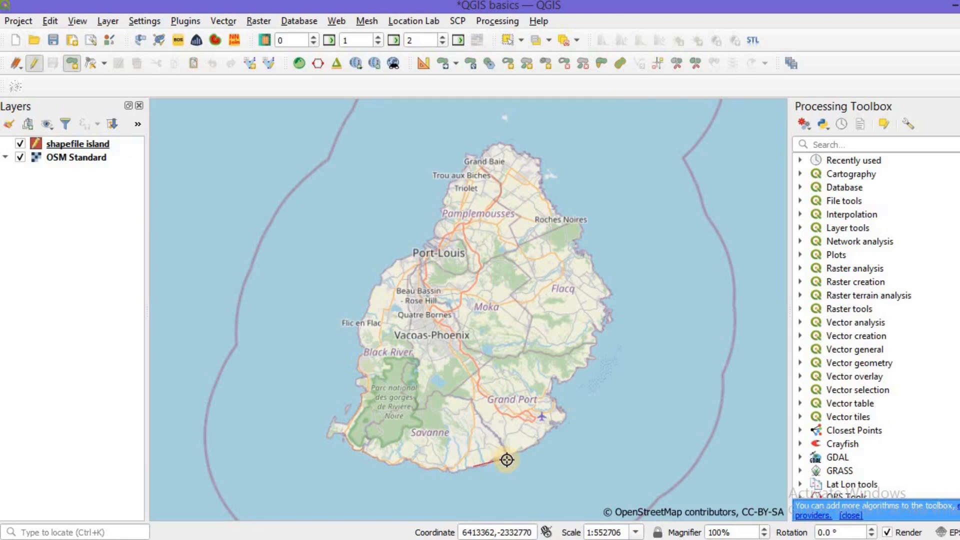
{"action": "left_click", "coordinate": [538, 442]}
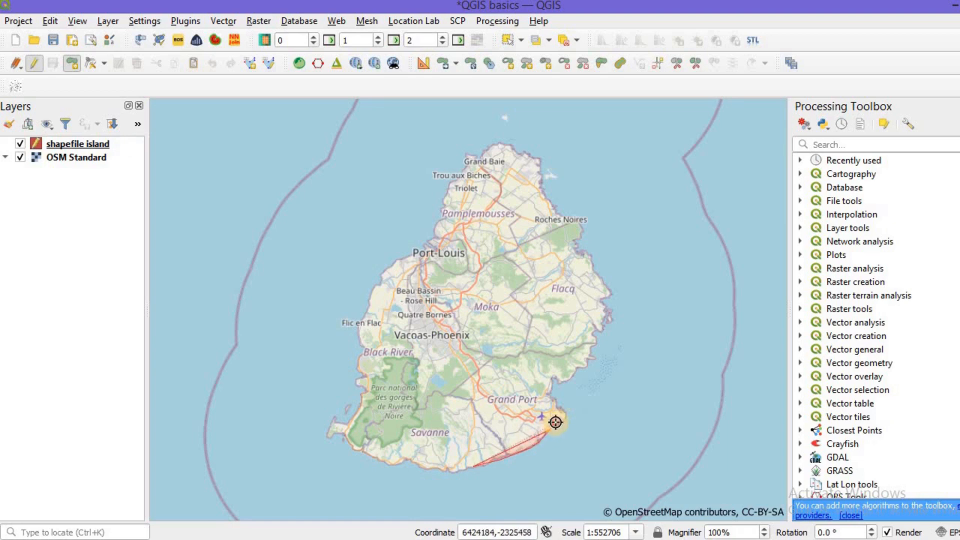
{"action": "left_click", "coordinate": [566, 417]}
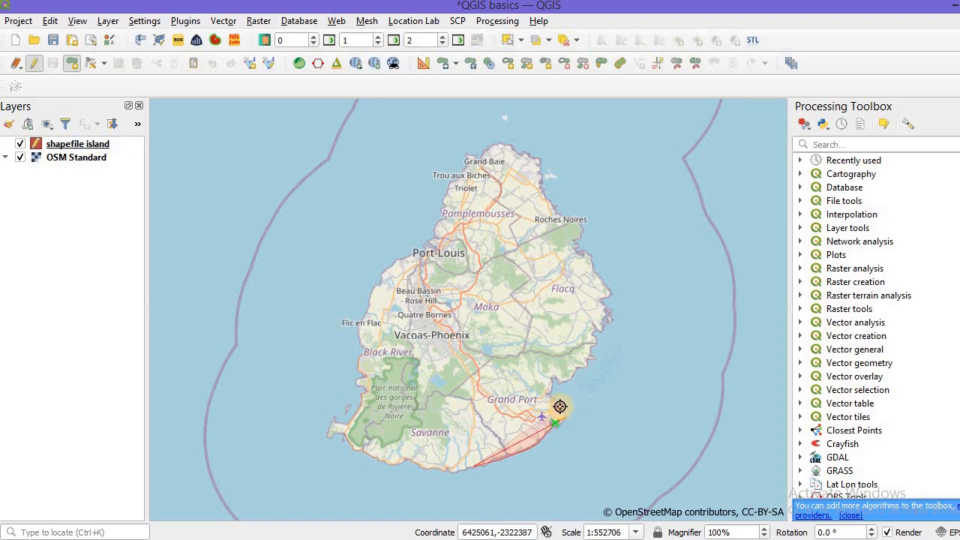
{"action": "left_click", "coordinate": [555, 380]}
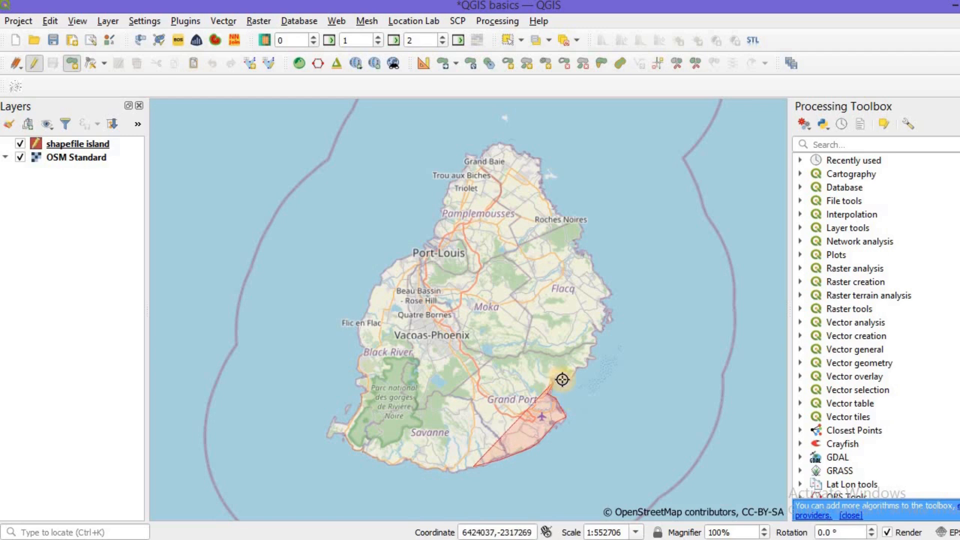
{"action": "left_click", "coordinate": [562, 379]}
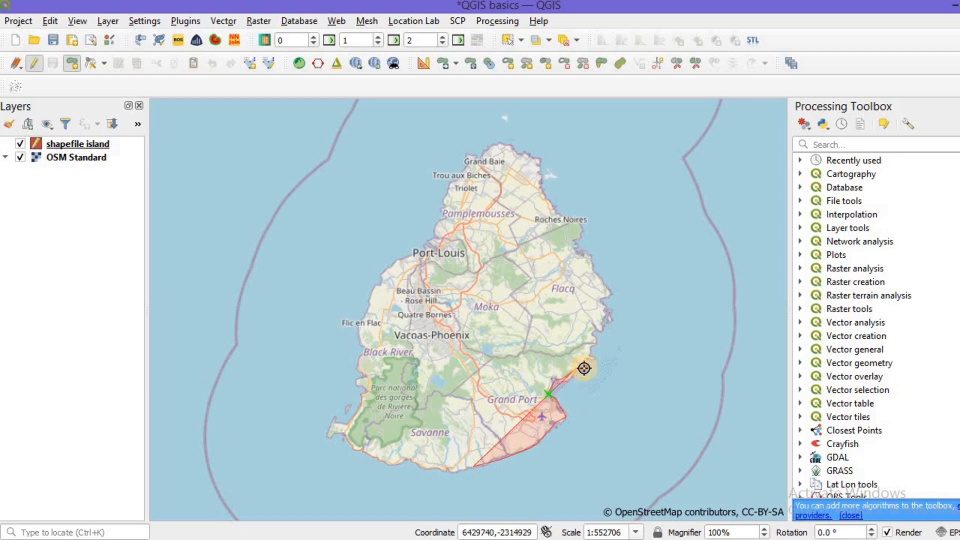
{"action": "left_click", "coordinate": [591, 351]}
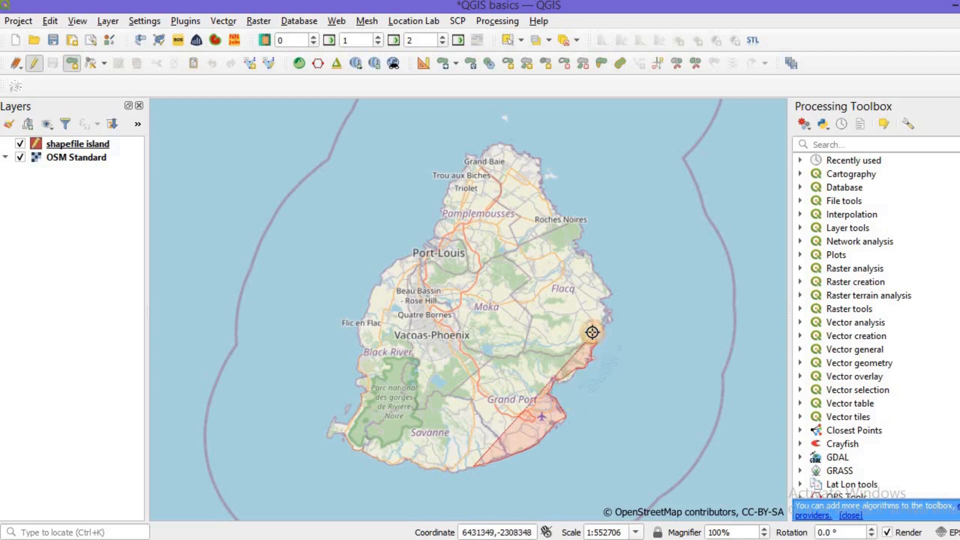
{"action": "left_click", "coordinate": [603, 332]}
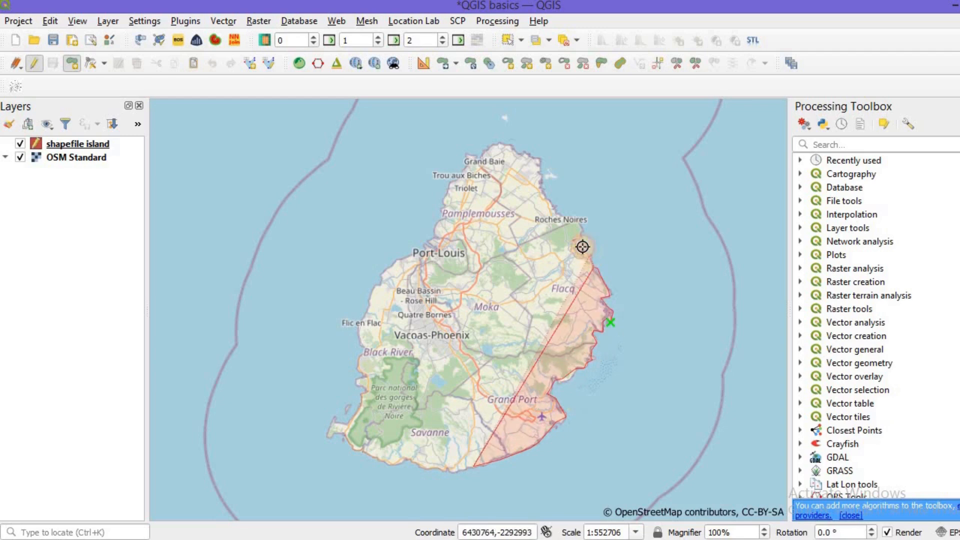
{"action": "left_click", "coordinate": [573, 240]}
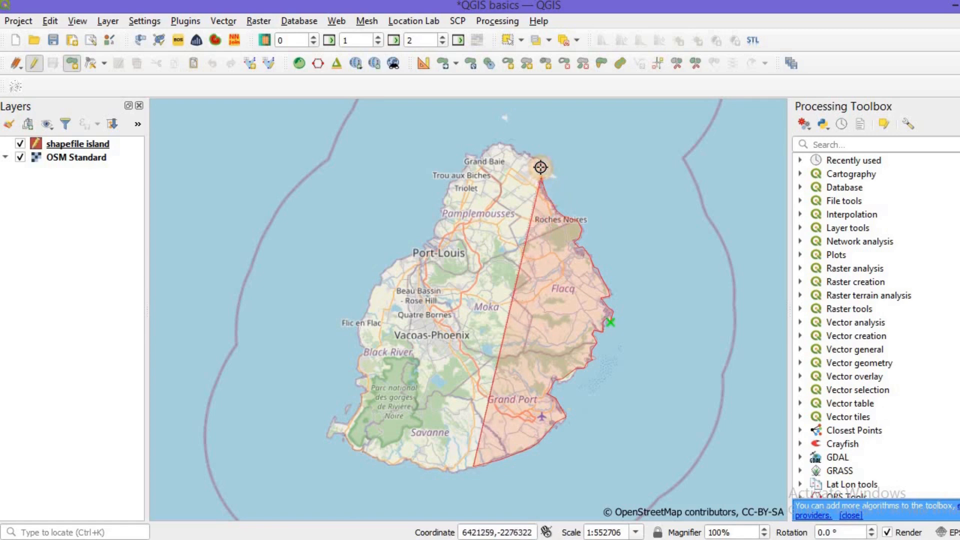
Continue the polygon around the northern tip at Grand Baie and down the west coast past Port-Louis and Black River
{"action": "left_click", "coordinate": [511, 148]}
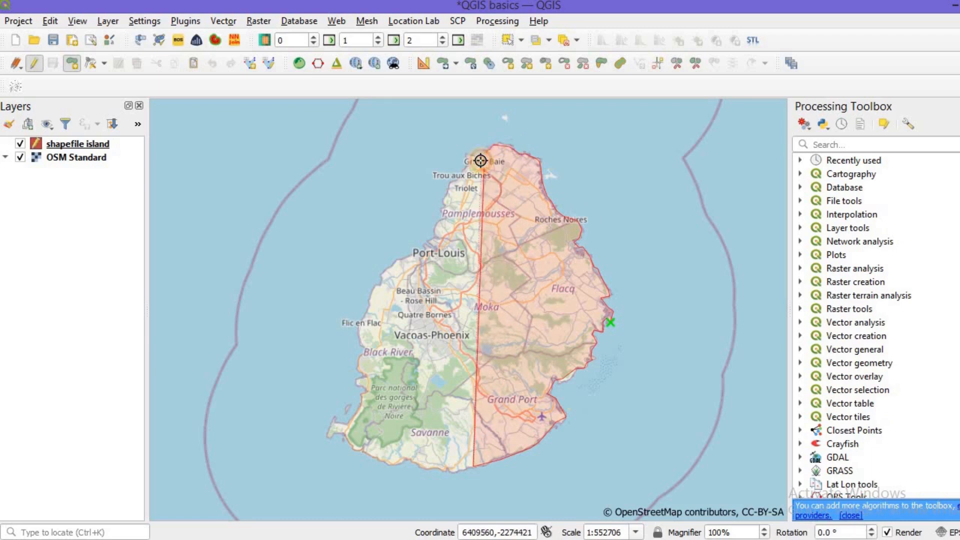
{"action": "left_click", "coordinate": [473, 156]}
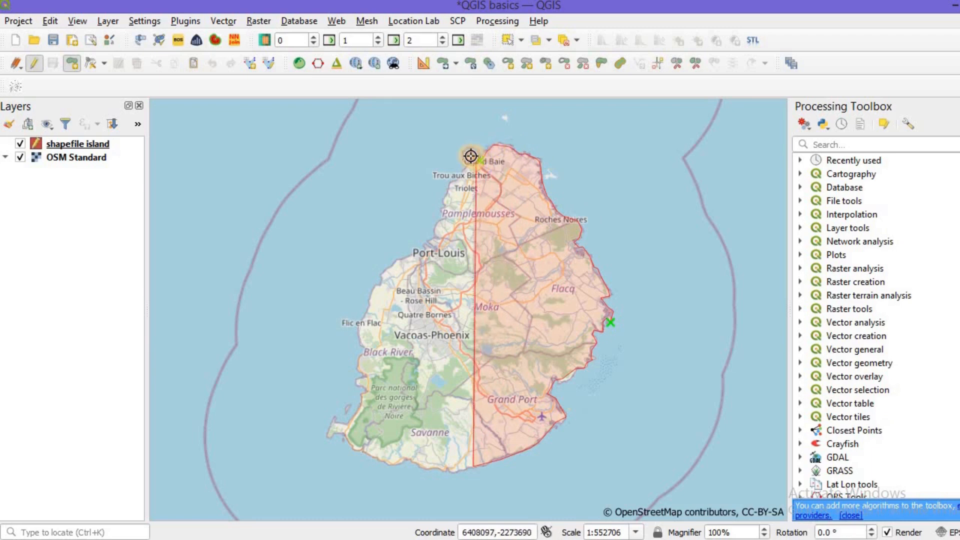
{"action": "left_click", "coordinate": [464, 156]}
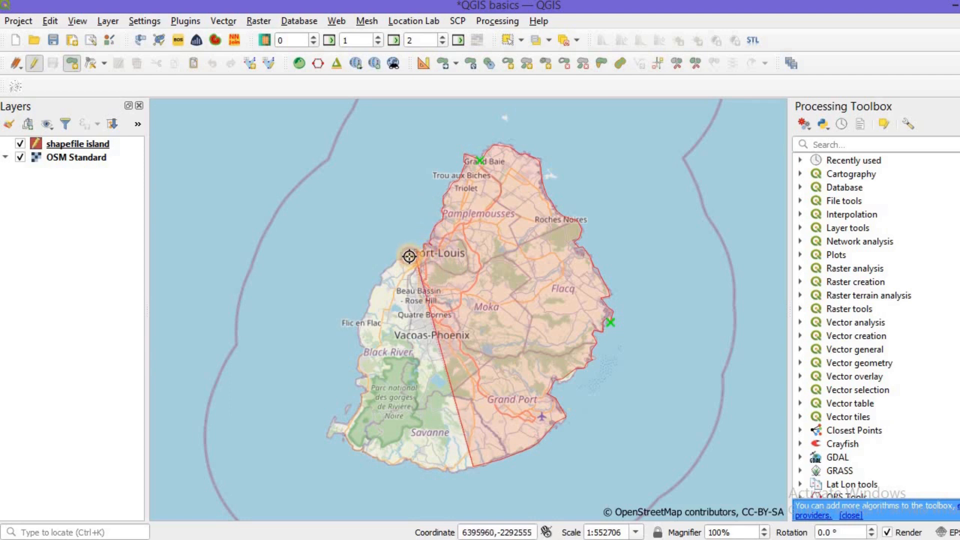
{"action": "left_click", "coordinate": [397, 261]}
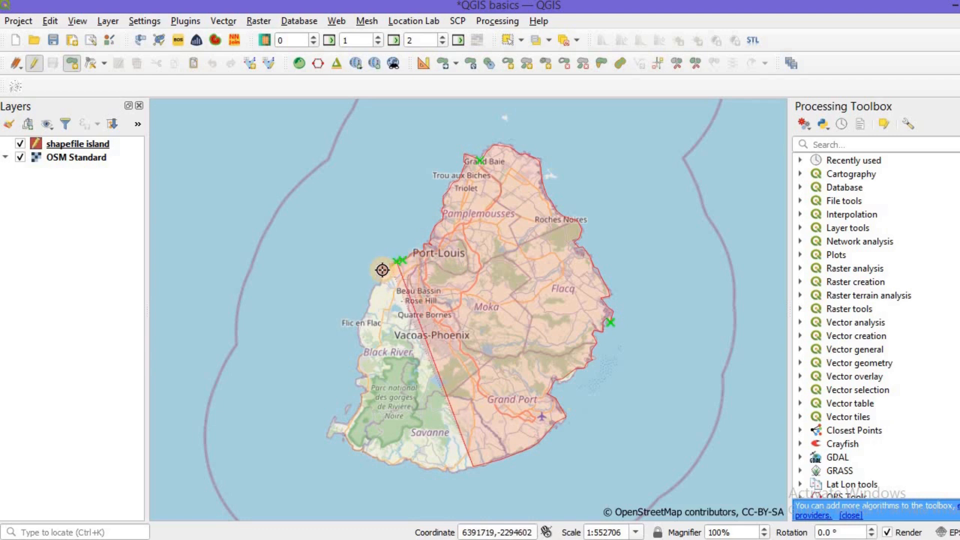
{"action": "left_click", "coordinate": [381, 283]}
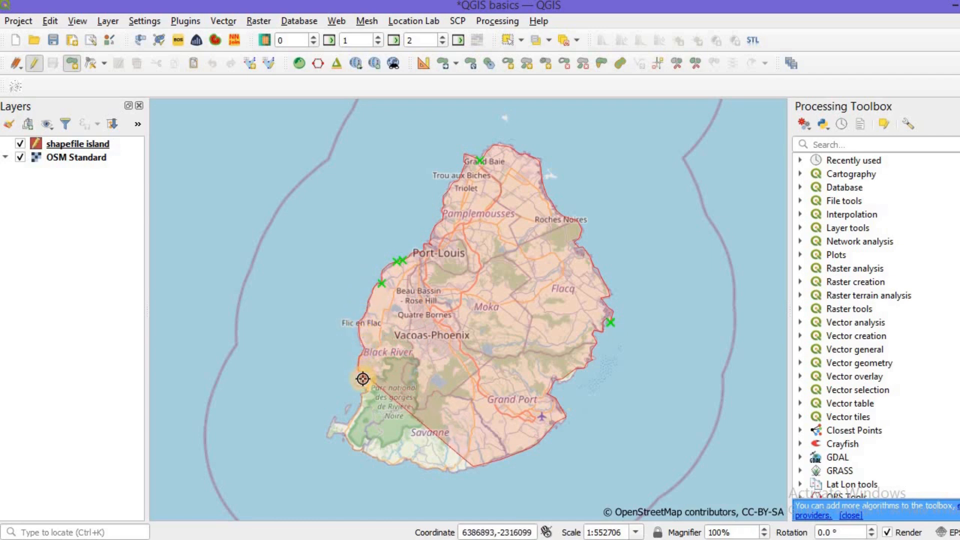
{"action": "left_click", "coordinate": [359, 379]}
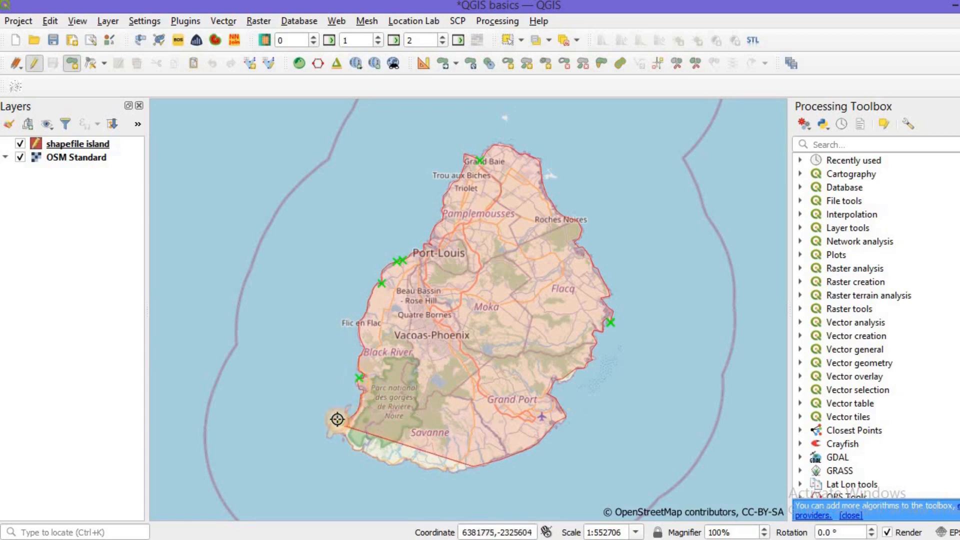
Trace the south-western peninsula and the Savanne south coast back towards the polygon's starting point
{"action": "left_click", "coordinate": [347, 419]}
{"action": "left_click", "coordinate": [332, 428]}
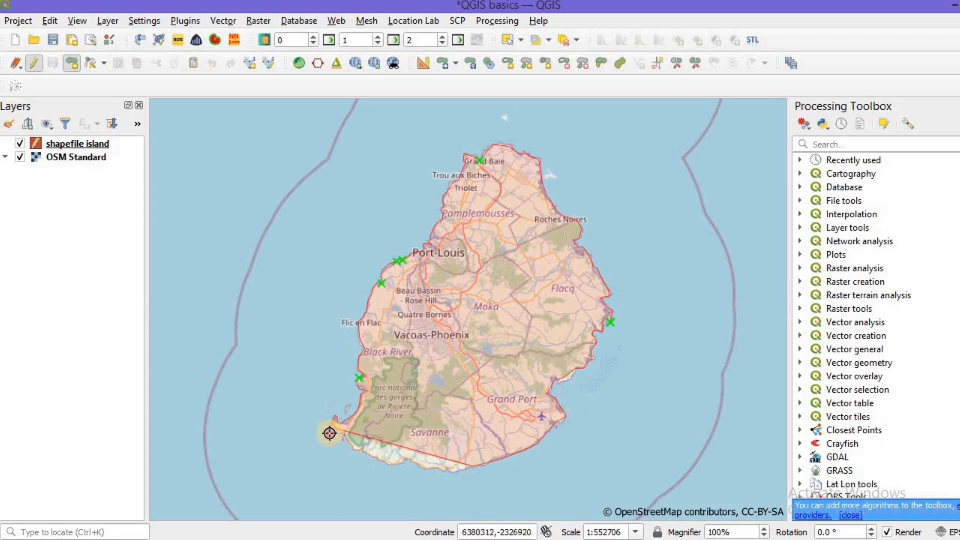
{"action": "left_click", "coordinate": [329, 435]}
{"action": "left_click", "coordinate": [340, 433]}
{"action": "left_click", "coordinate": [343, 435]}
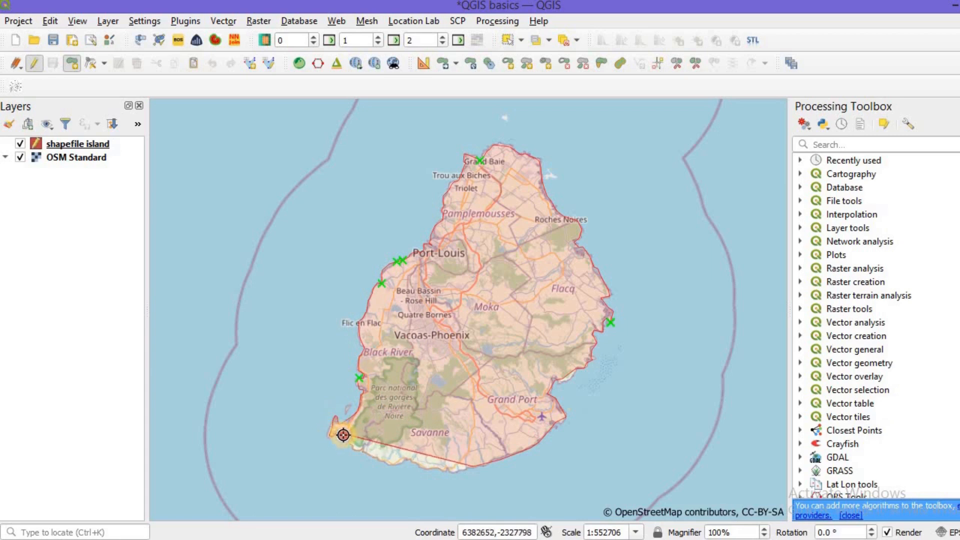
{"action": "left_click", "coordinate": [347, 444]}
{"action": "left_click", "coordinate": [352, 449]}
{"action": "left_click", "coordinate": [362, 454]}
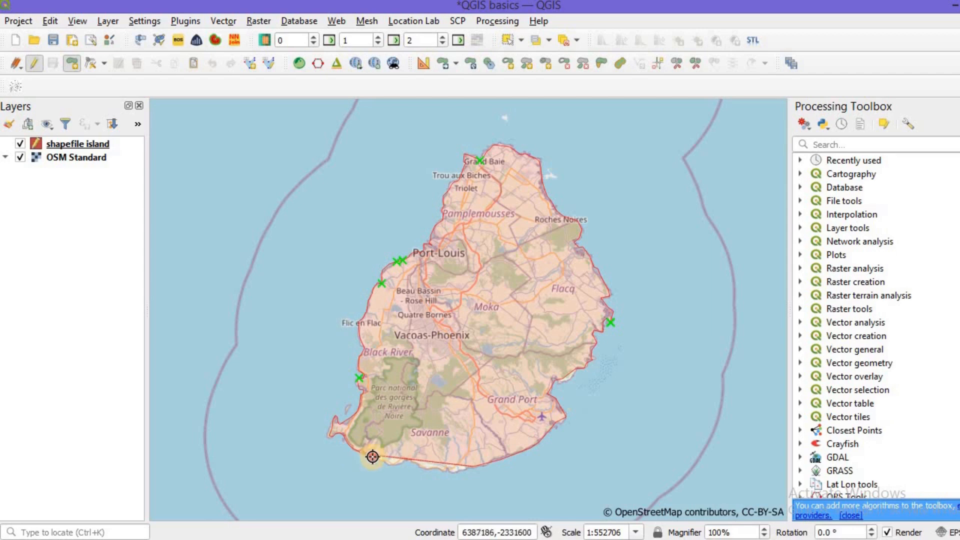
{"action": "left_click", "coordinate": [379, 462]}
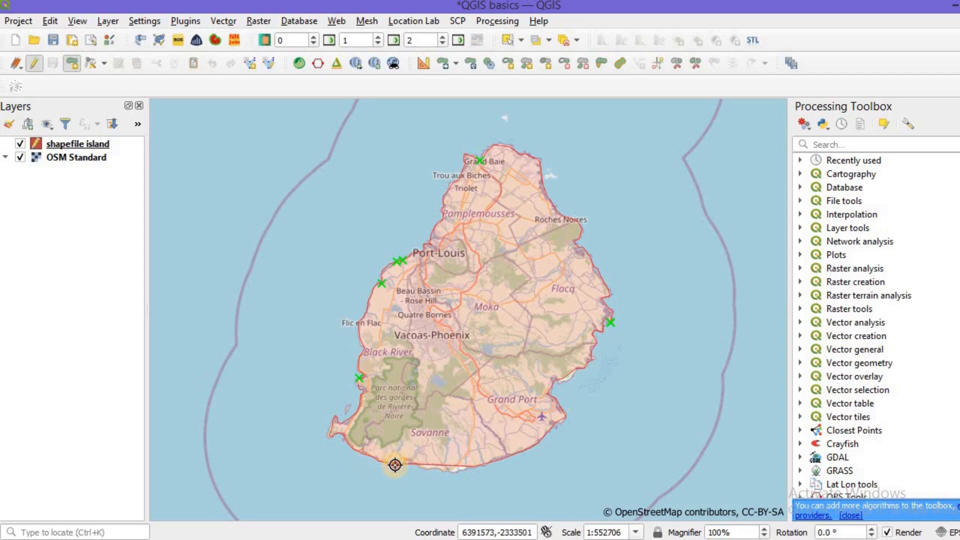
{"action": "left_click", "coordinate": [421, 468]}
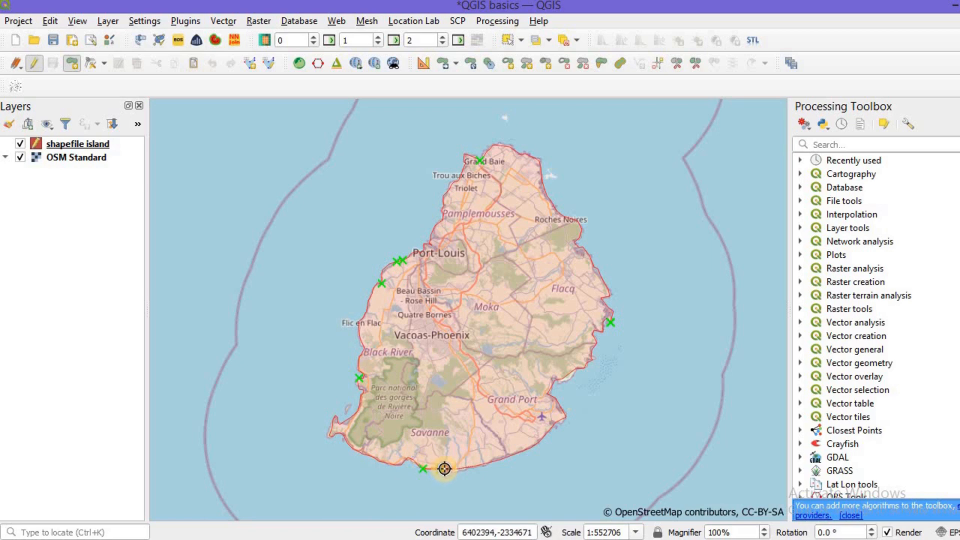
{"action": "left_click", "coordinate": [446, 472]}
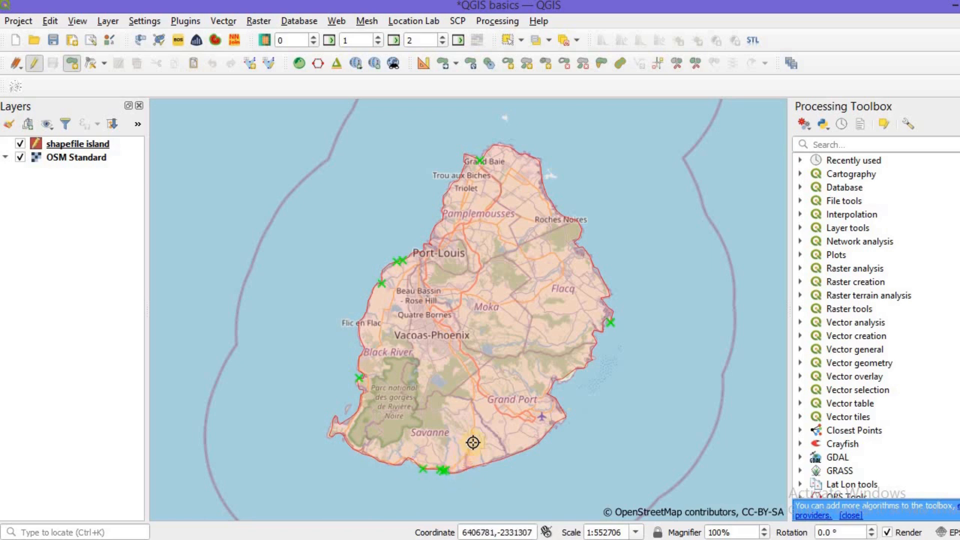
Finish the island polygon and save its attributes with id 1 and NAME island
{"action": "right_click", "coordinate": [460, 382]}
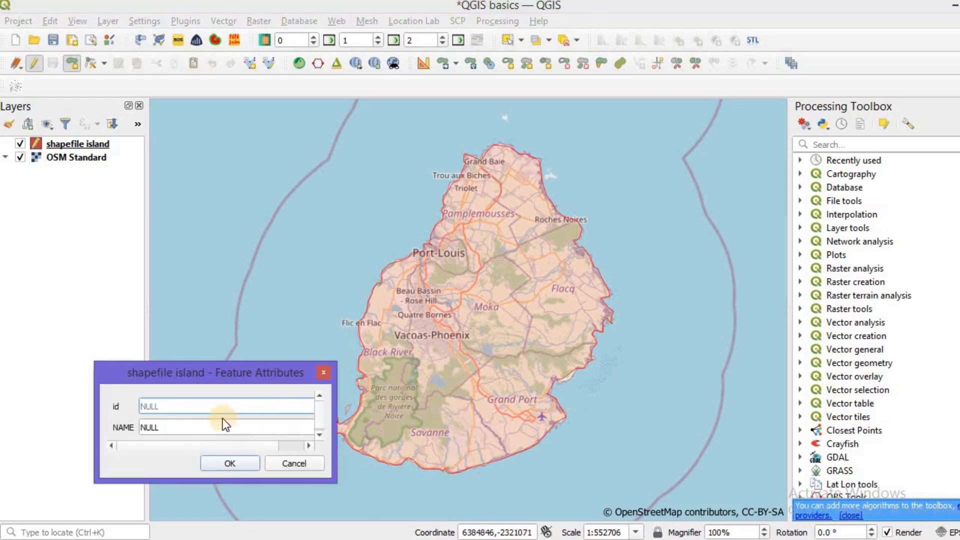
{"action": "left_click", "coordinate": [215, 408]}
{"action": "type", "text": "1"}
{"action": "left_click", "coordinate": [206, 428]}
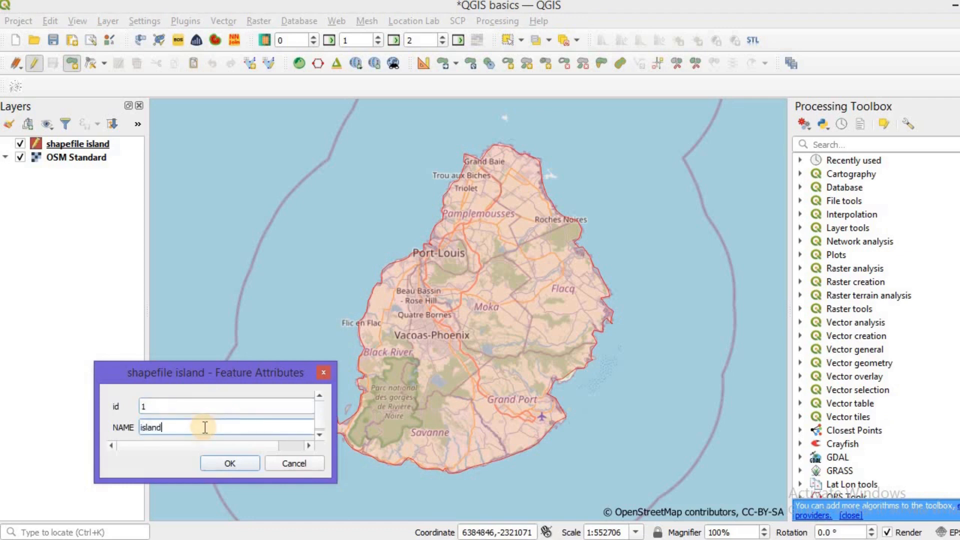
{"action": "left_click", "coordinate": [215, 467]}
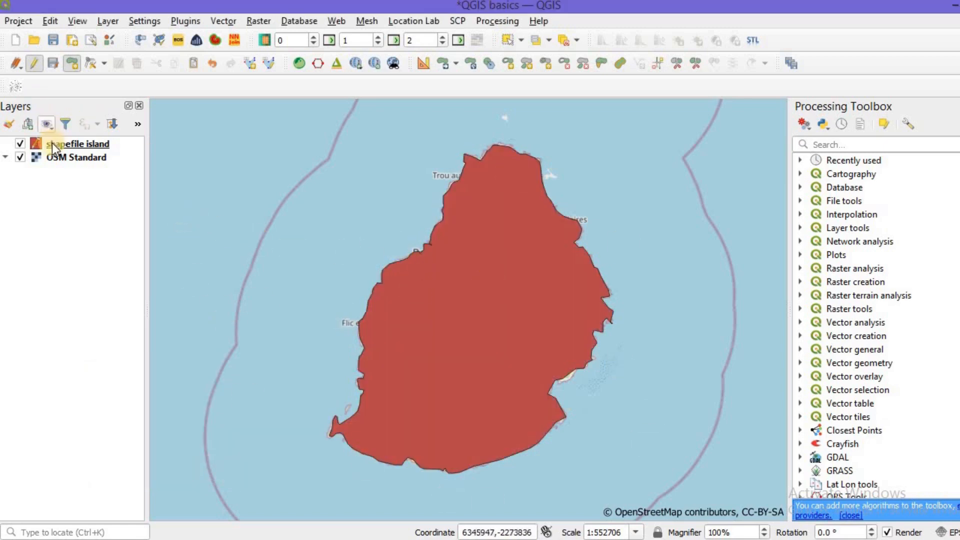
Apply the gradient green fill symbol to the shapefile island layer
{"action": "left_click", "coordinate": [65, 145]}
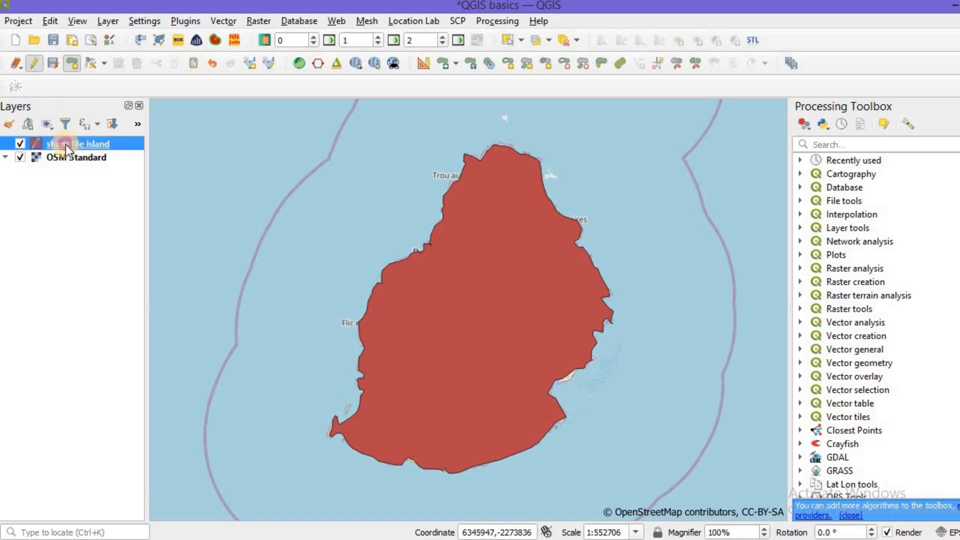
{"action": "double_click", "coordinate": [65, 145]}
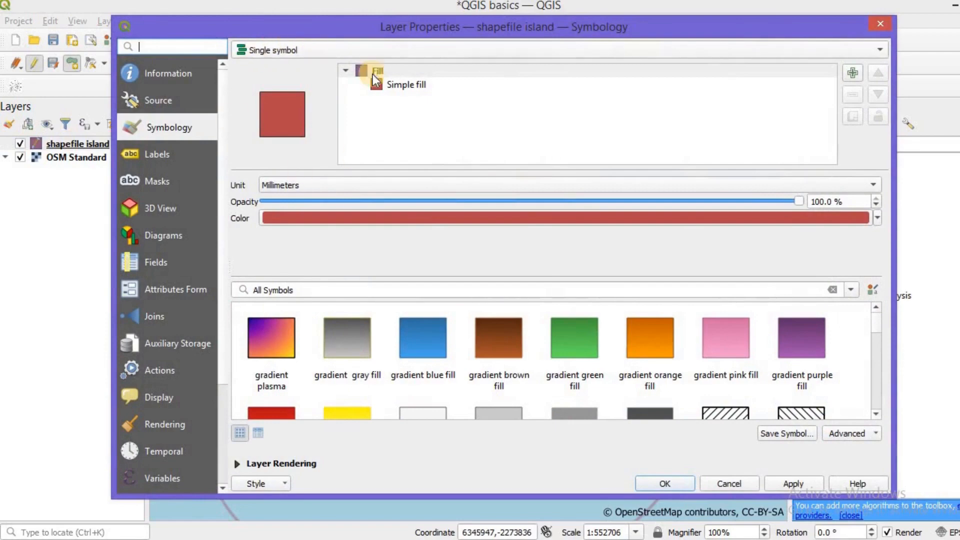
{"action": "left_click", "coordinate": [737, 220]}
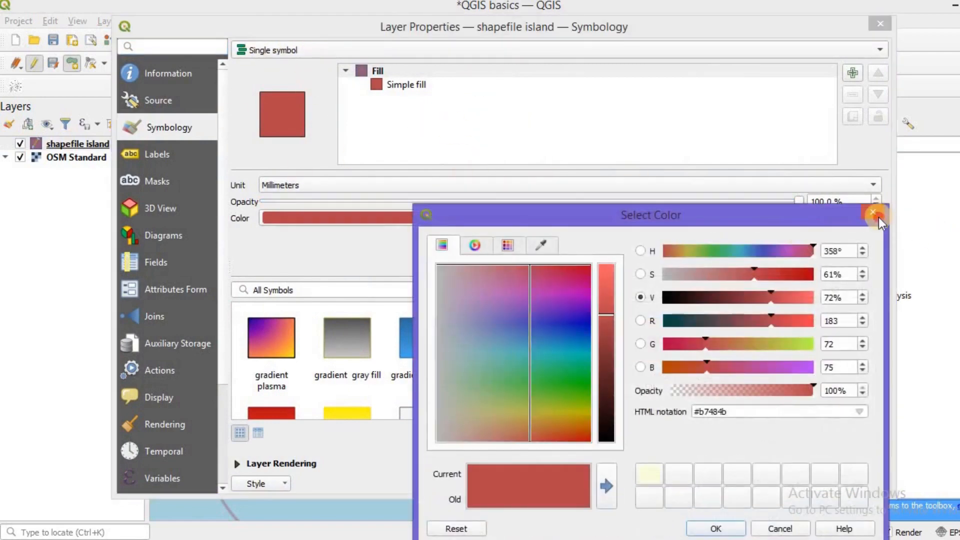
{"action": "left_click", "coordinate": [876, 213]}
{"action": "left_click", "coordinate": [577, 339]}
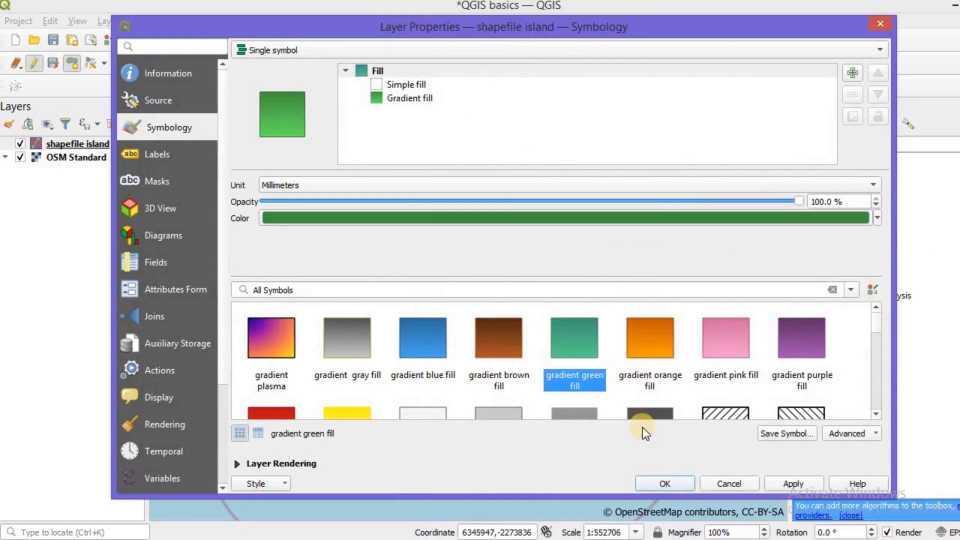
{"action": "left_click", "coordinate": [796, 485]}
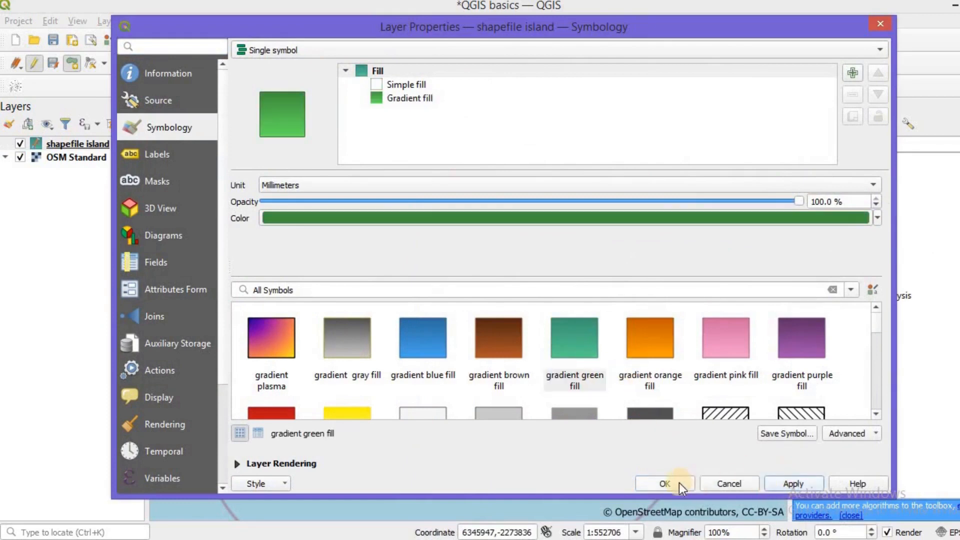
{"action": "left_click", "coordinate": [679, 482]}
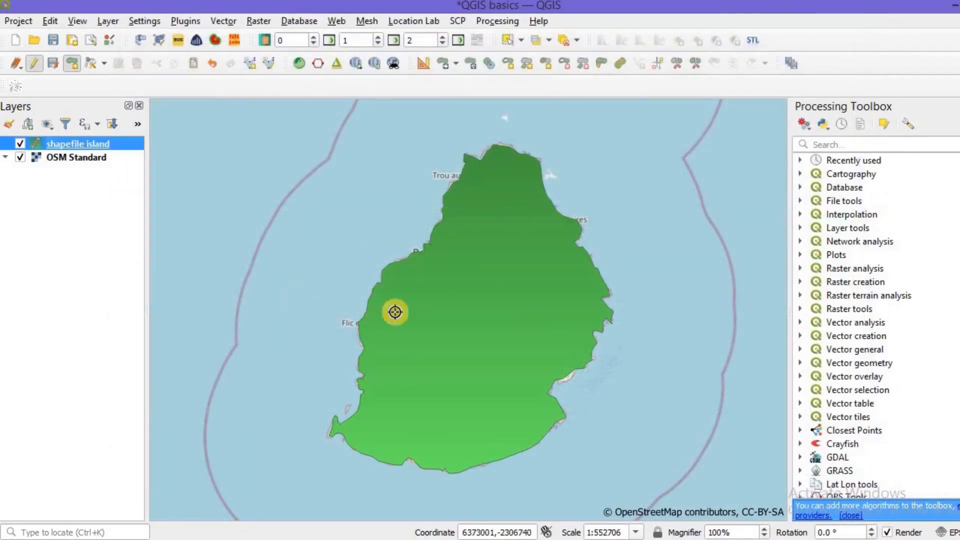
Set the shapefile island symbol's opacity to 64% and compare it with the basemap by hiding and showing the layer
{"action": "double_click", "coordinate": [113, 145]}
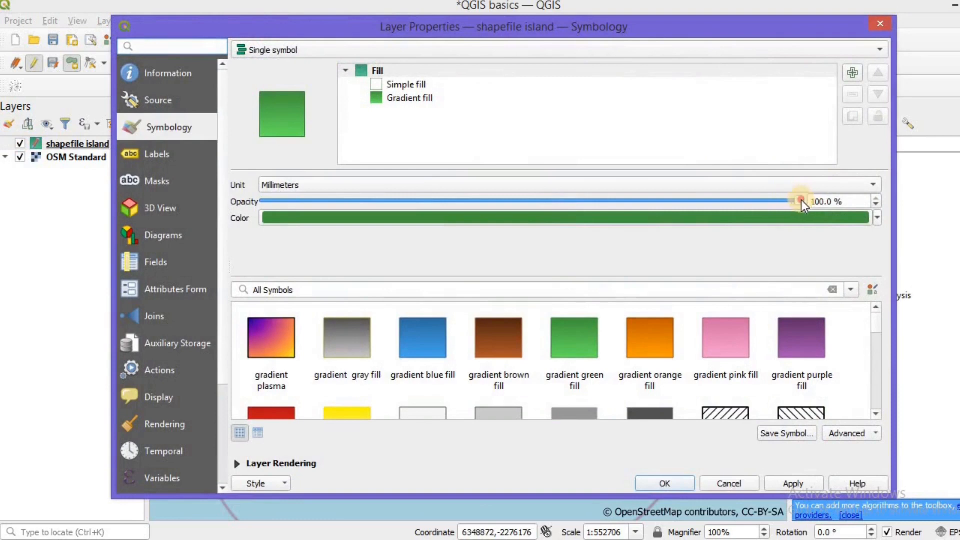
{"action": "left_click_drag", "start_coordinate": [802, 200], "coordinate": [609, 230]}
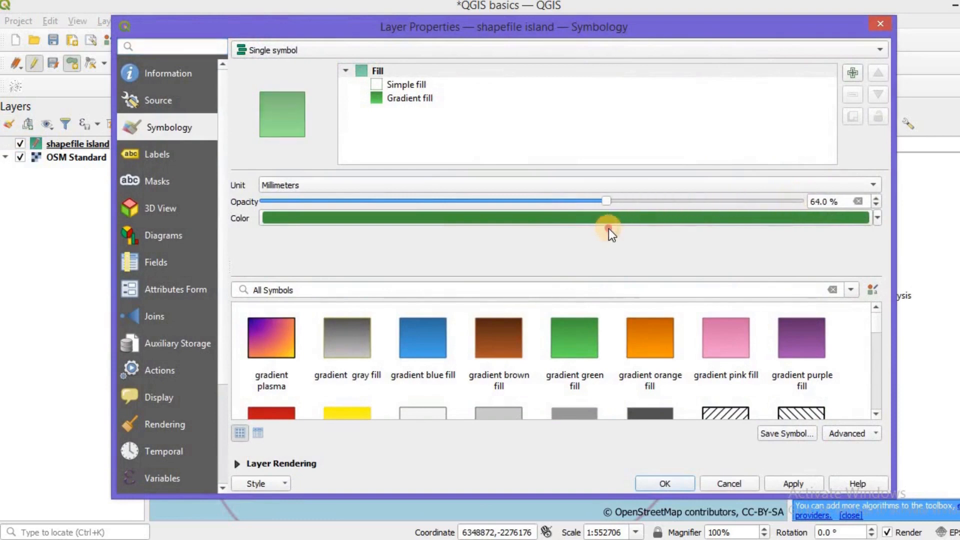
{"action": "left_click", "coordinate": [782, 477]}
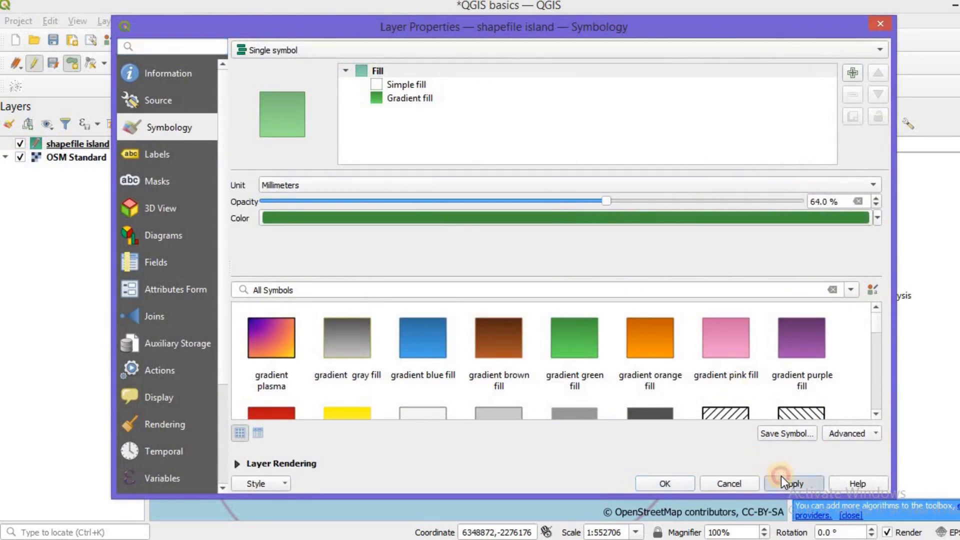
{"action": "left_click", "coordinate": [657, 485]}
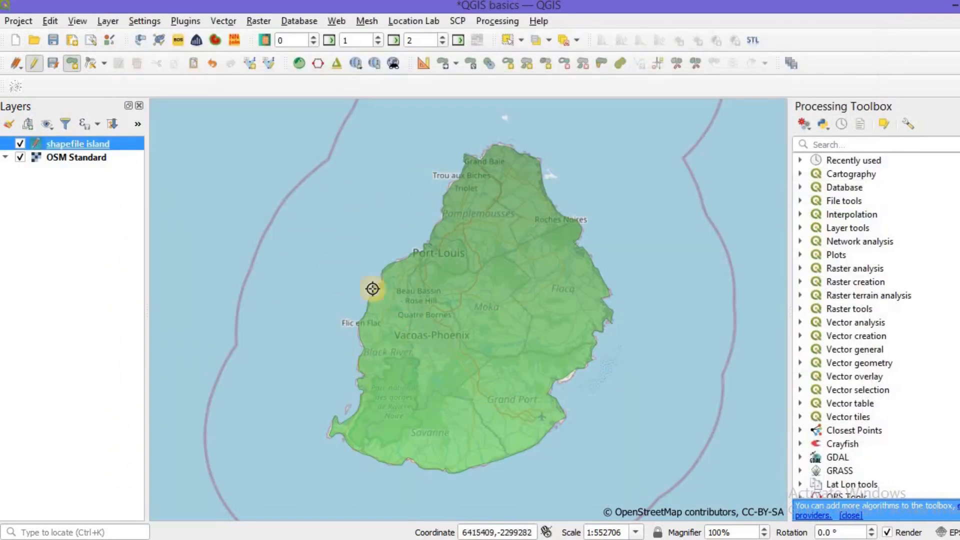
{"action": "left_click", "coordinate": [18, 143]}
{"action": "left_click", "coordinate": [18, 143]}
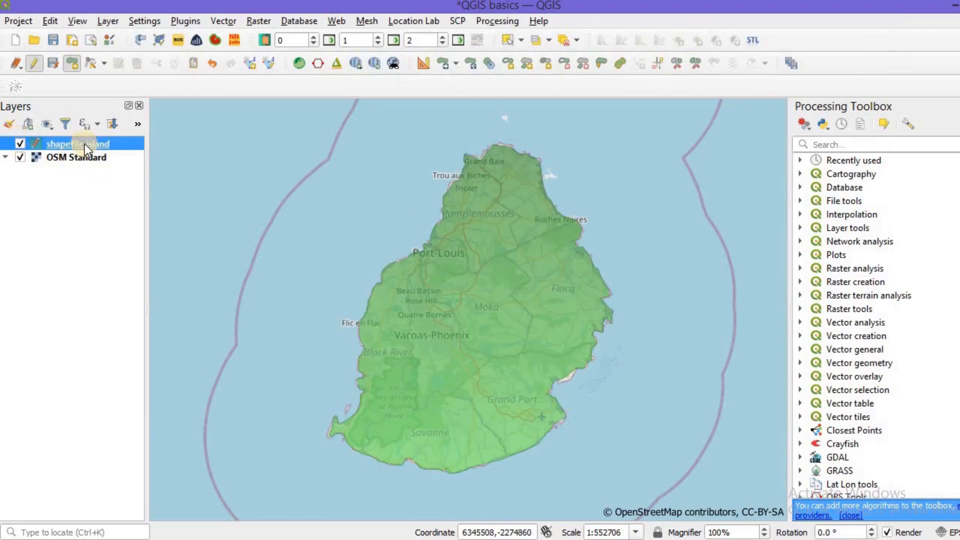
Stop editing the shapefile island layer and save its changes
{"action": "right_click", "coordinate": [85, 143]}
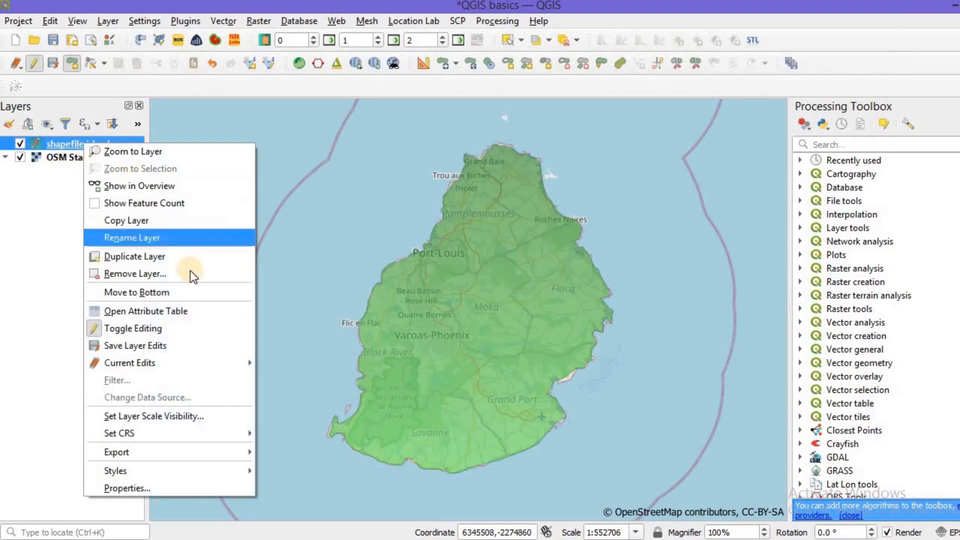
{"action": "left_click", "coordinate": [213, 331]}
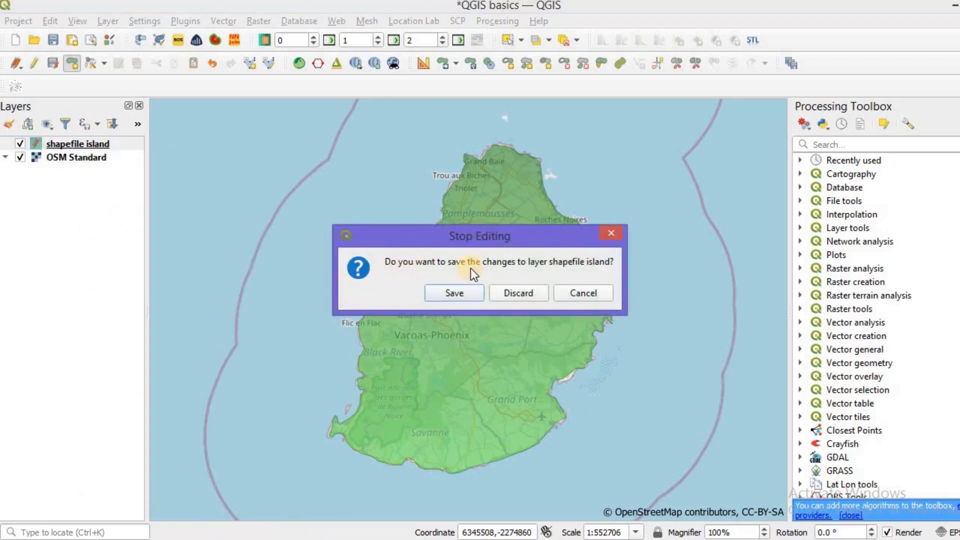
{"action": "left_click", "coordinate": [456, 293]}
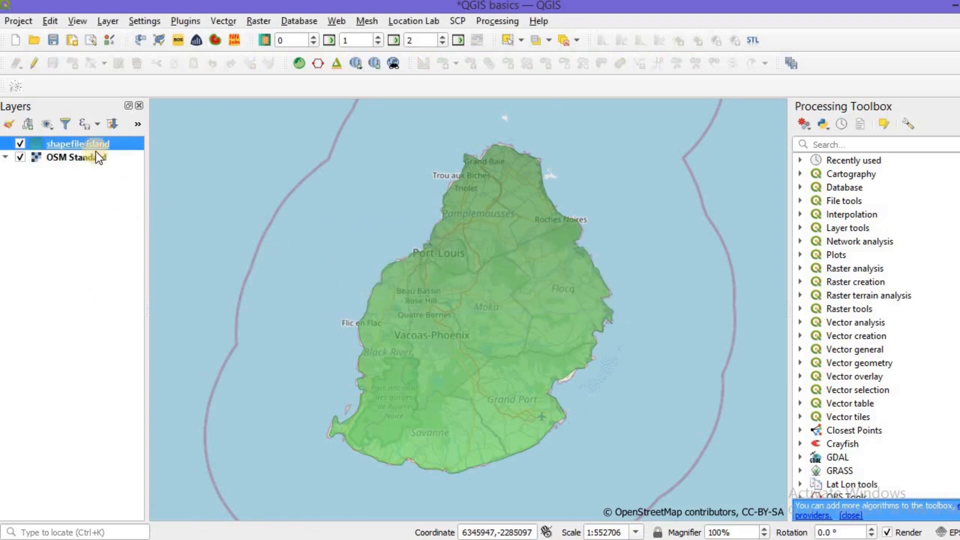